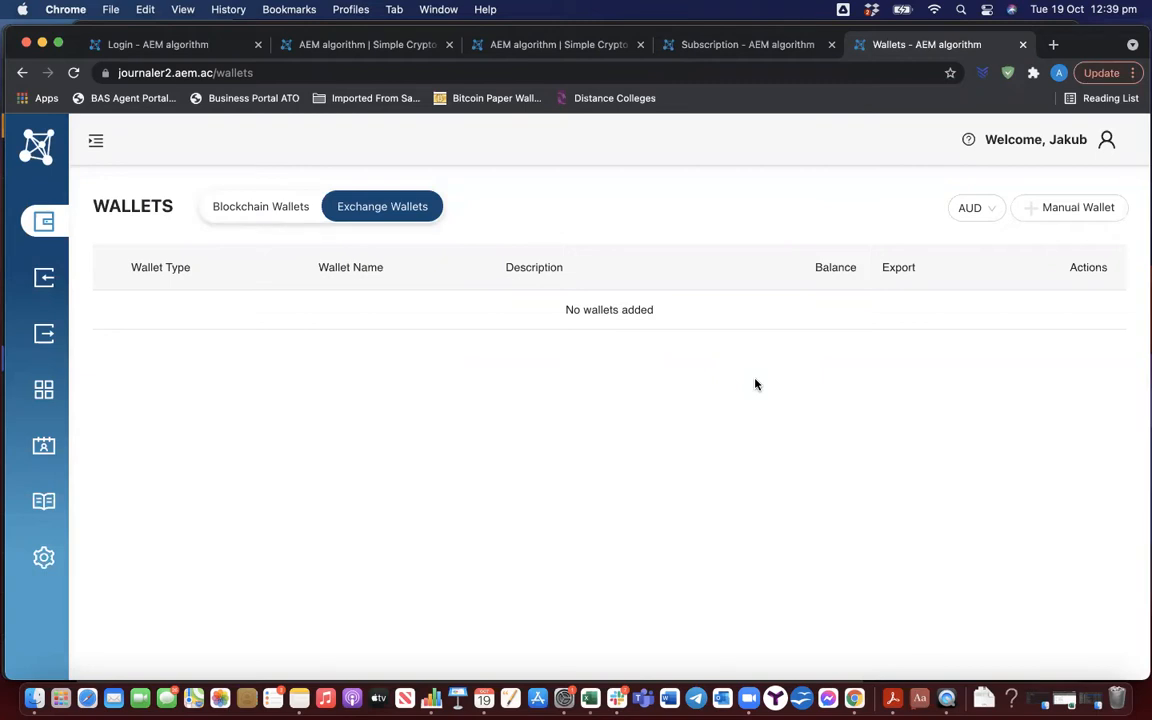
Add a manual exchange wallet for Bitcoin (BTC) named "BTC Test" with the description "Test"
click(1024, 212)
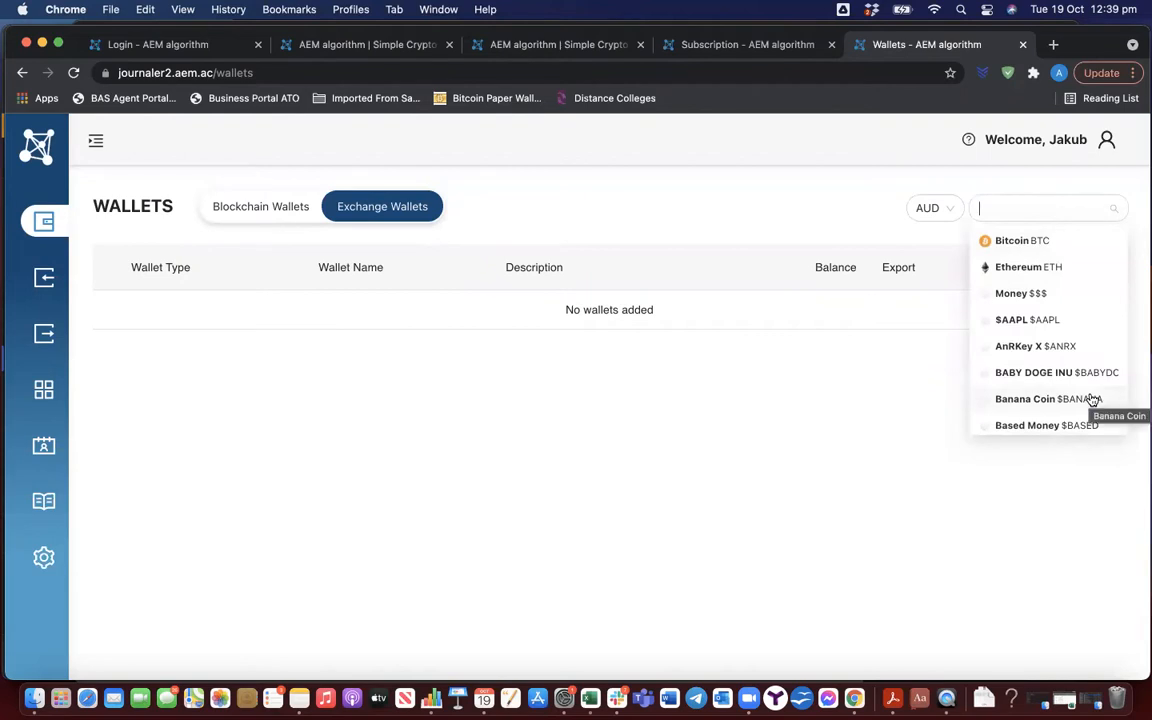
scroll(1070, 352, down, 3)
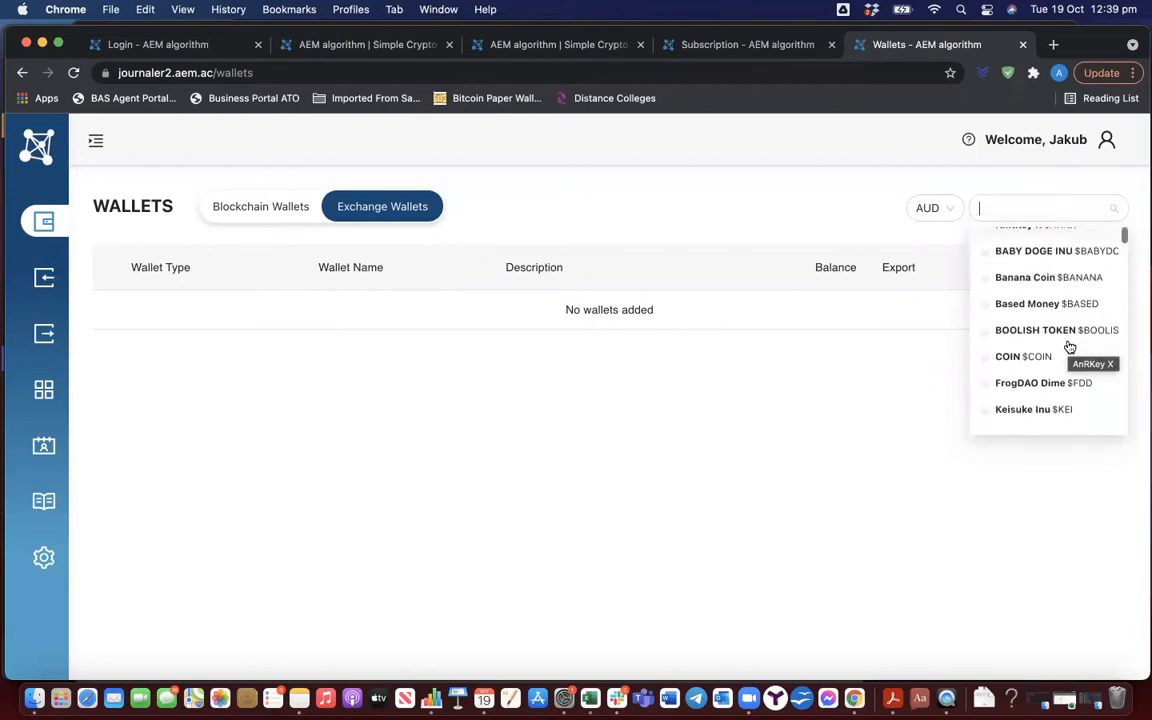
scroll(1070, 410, down, 2)
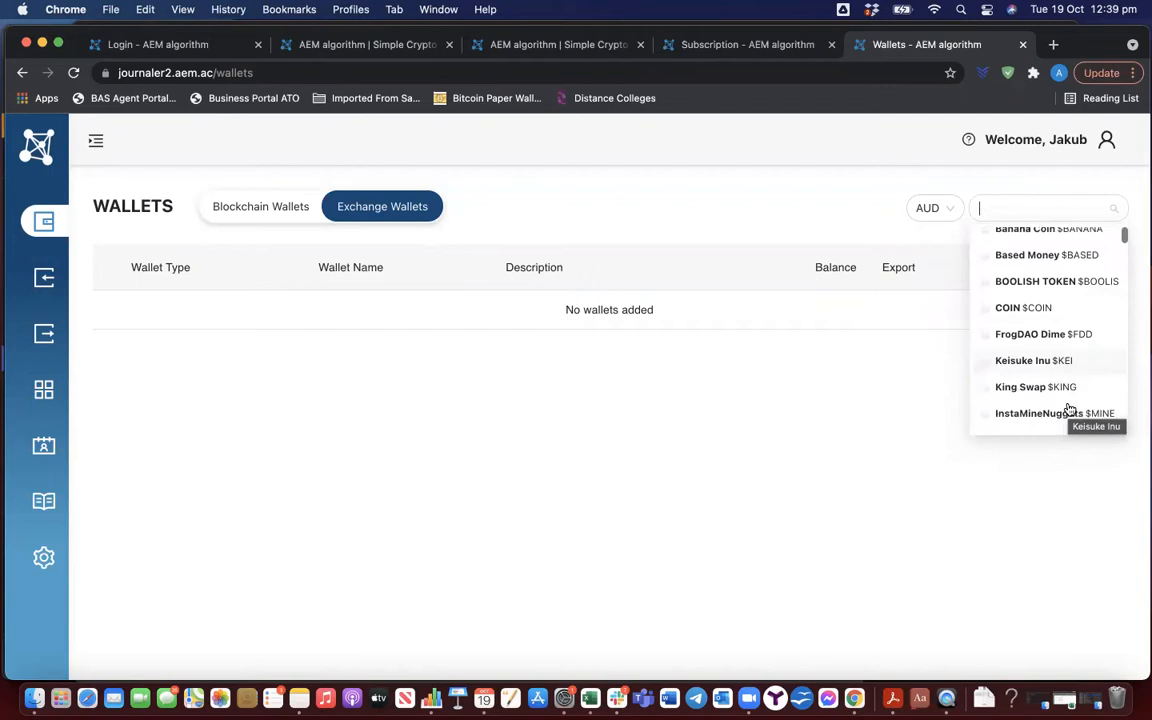
scroll(1070, 410, down, 1)
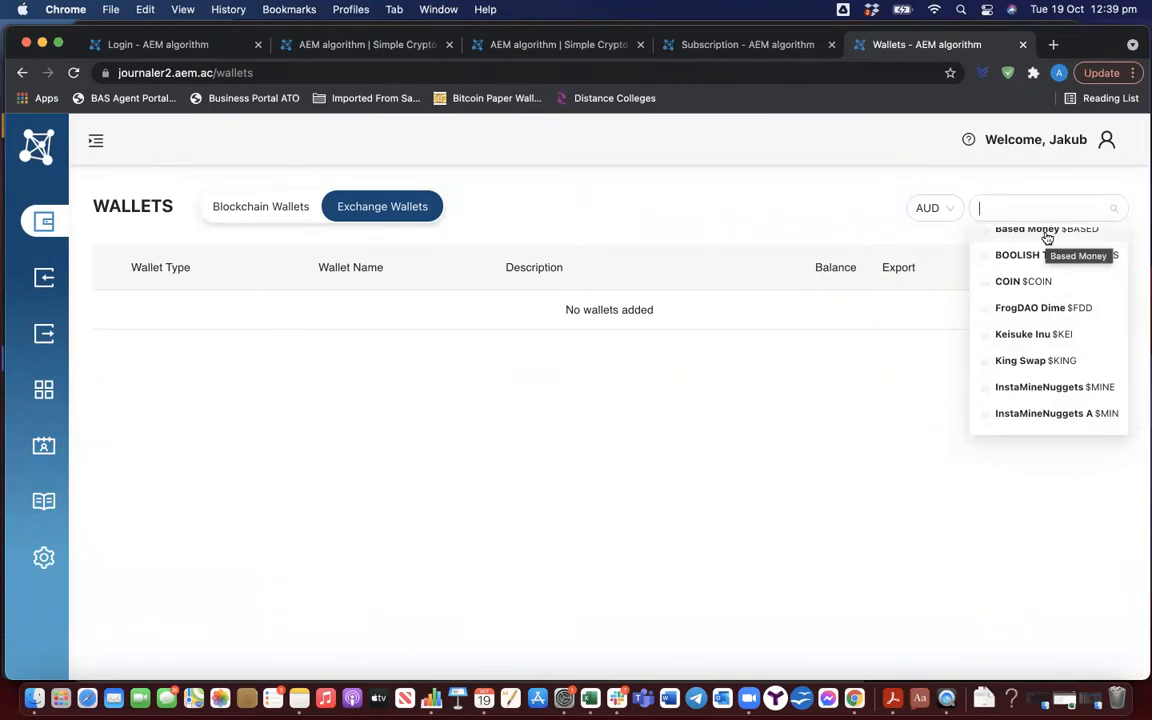
text(BTC)
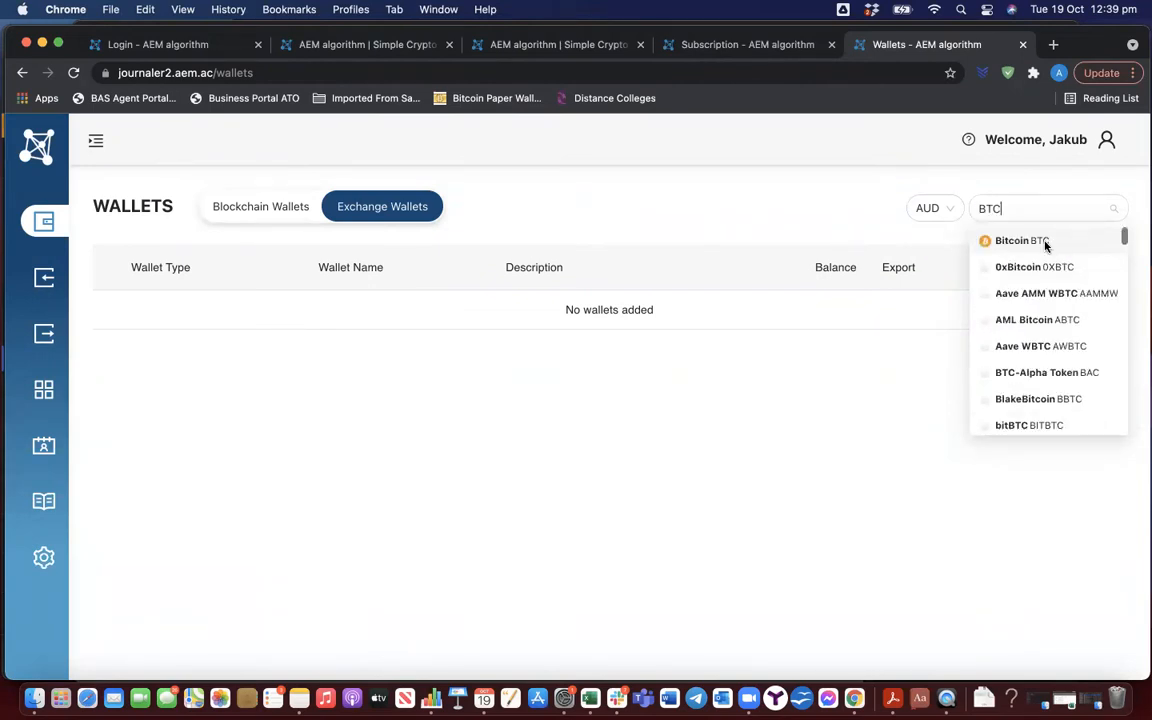
click(1047, 242)
click(362, 316)
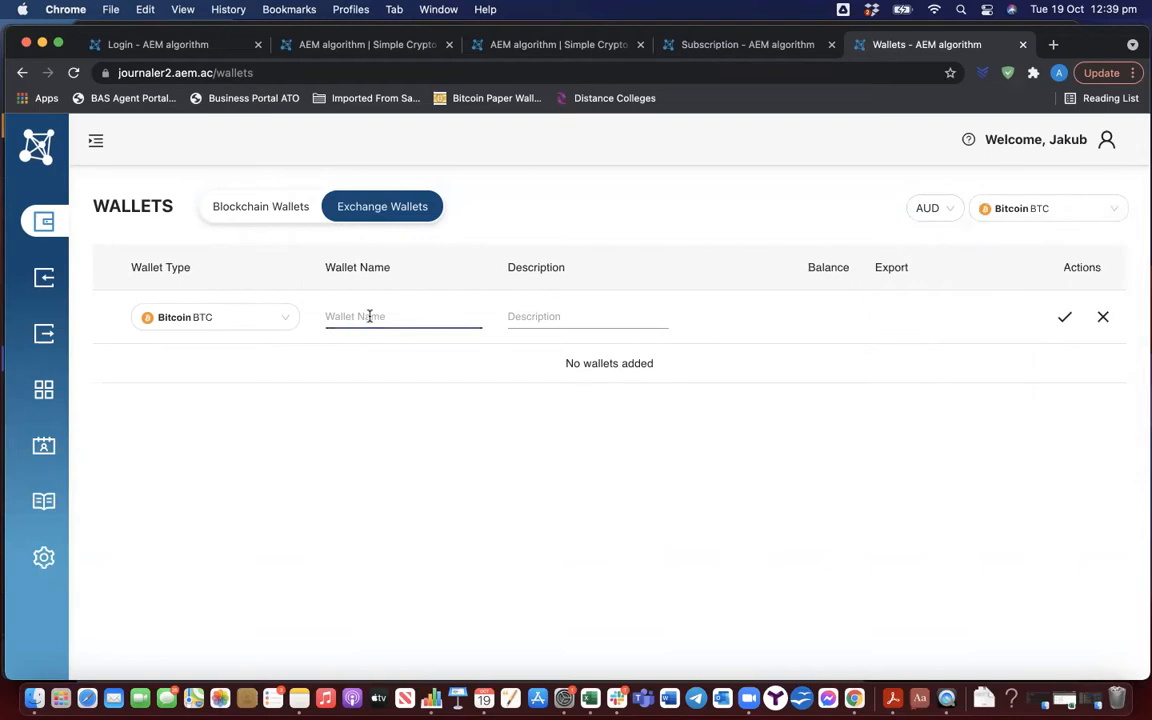
text(BTC Test)
key(Tab)
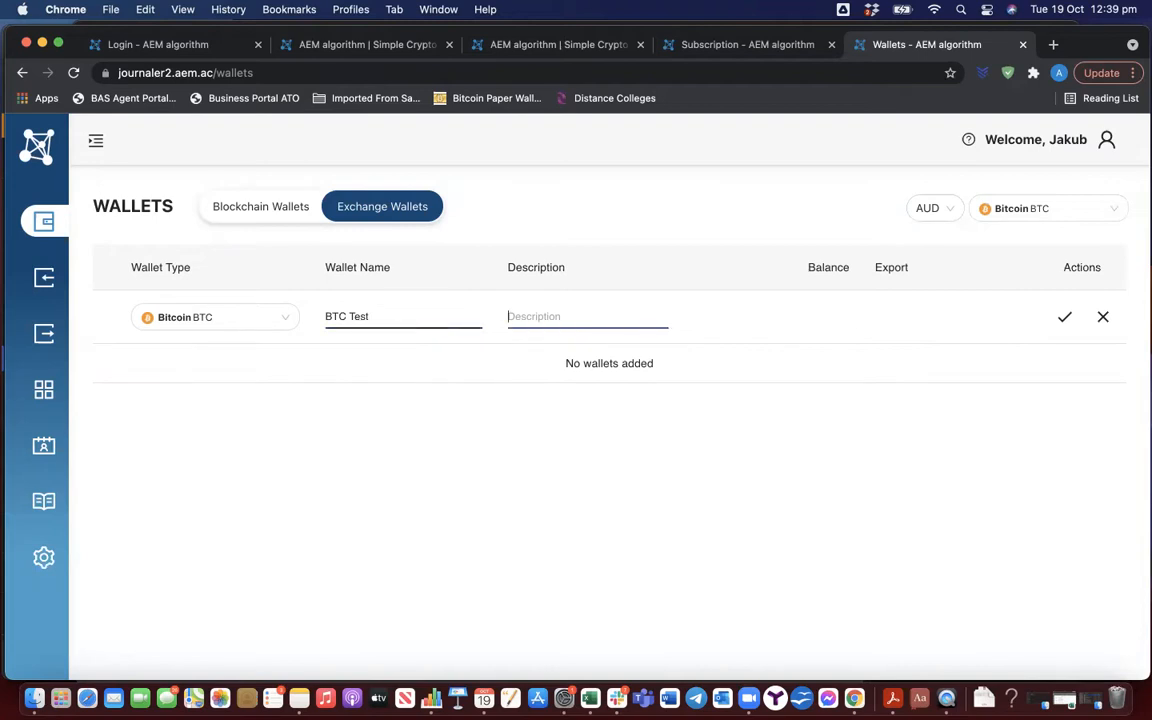
text(Test)
click(1067, 318)
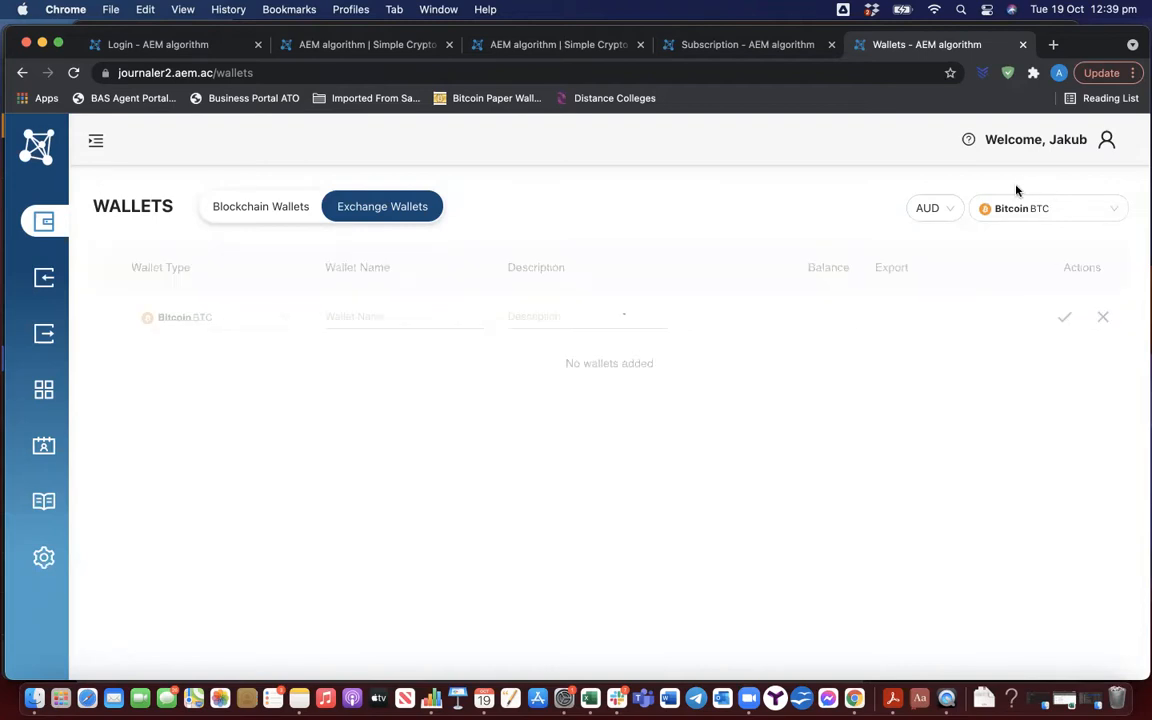
Add a manual exchange wallet for Ethereum (ETH) named "ETH Test" with the description "Test"
click(1091, 212)
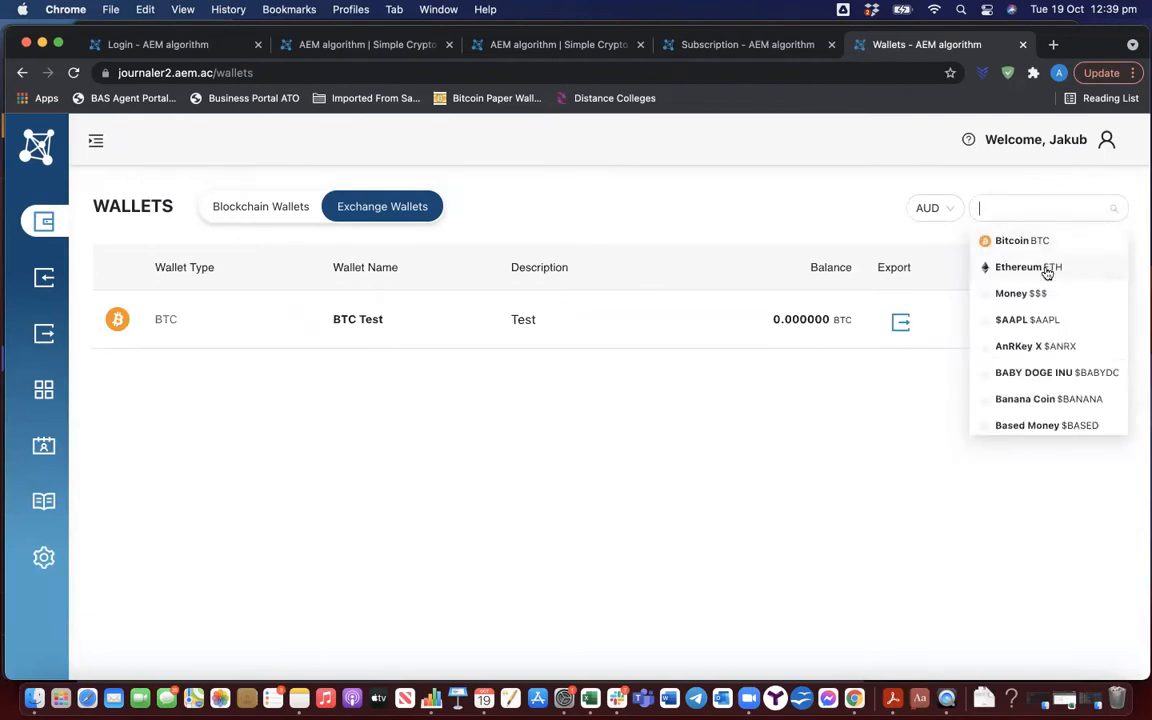
click(1047, 270)
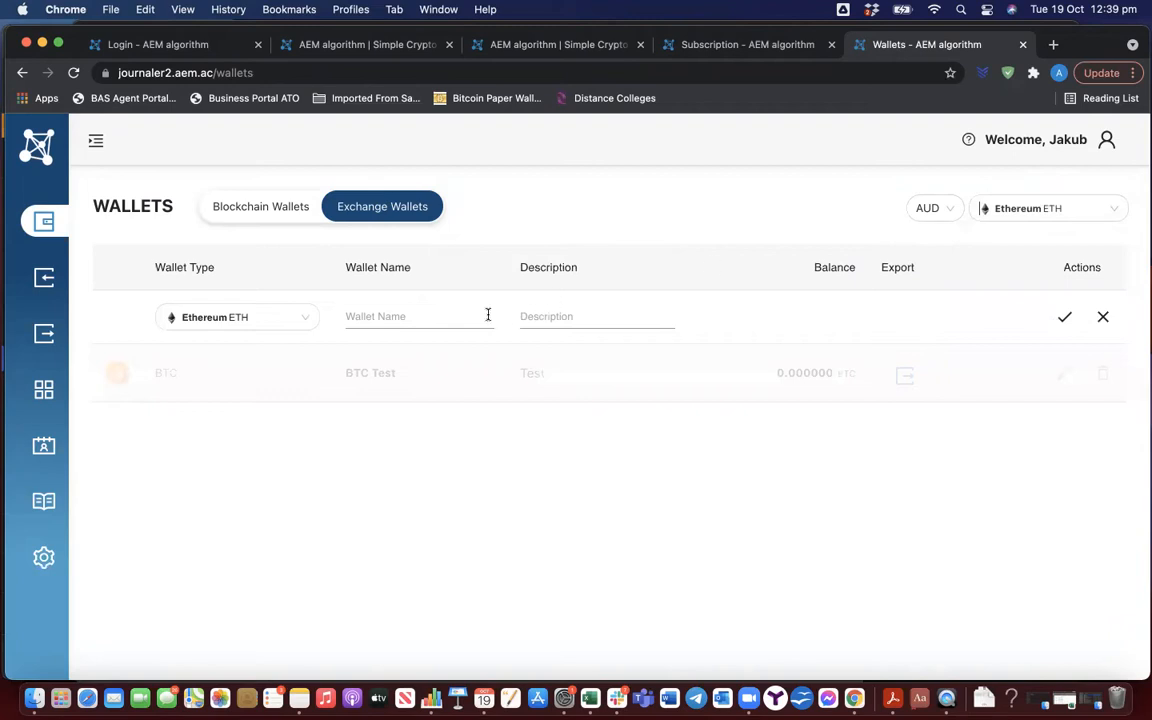
click(411, 318)
text(ETH Test)
key(Tab)
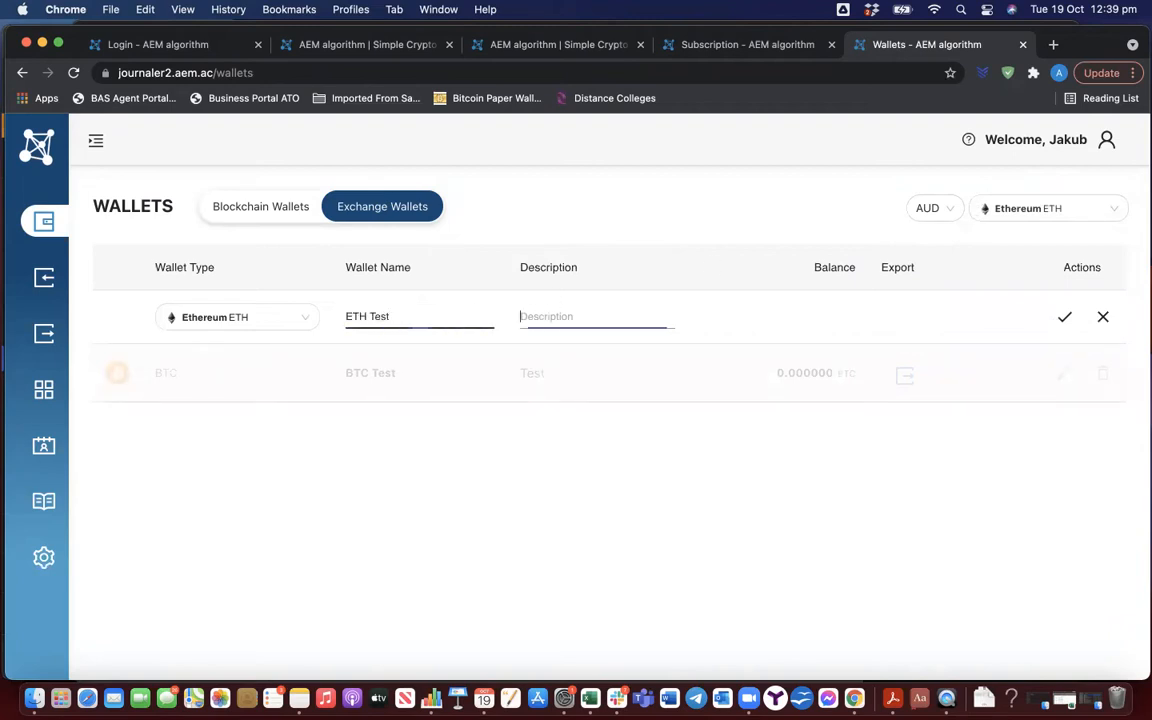
text(Test)
click(1063, 319)
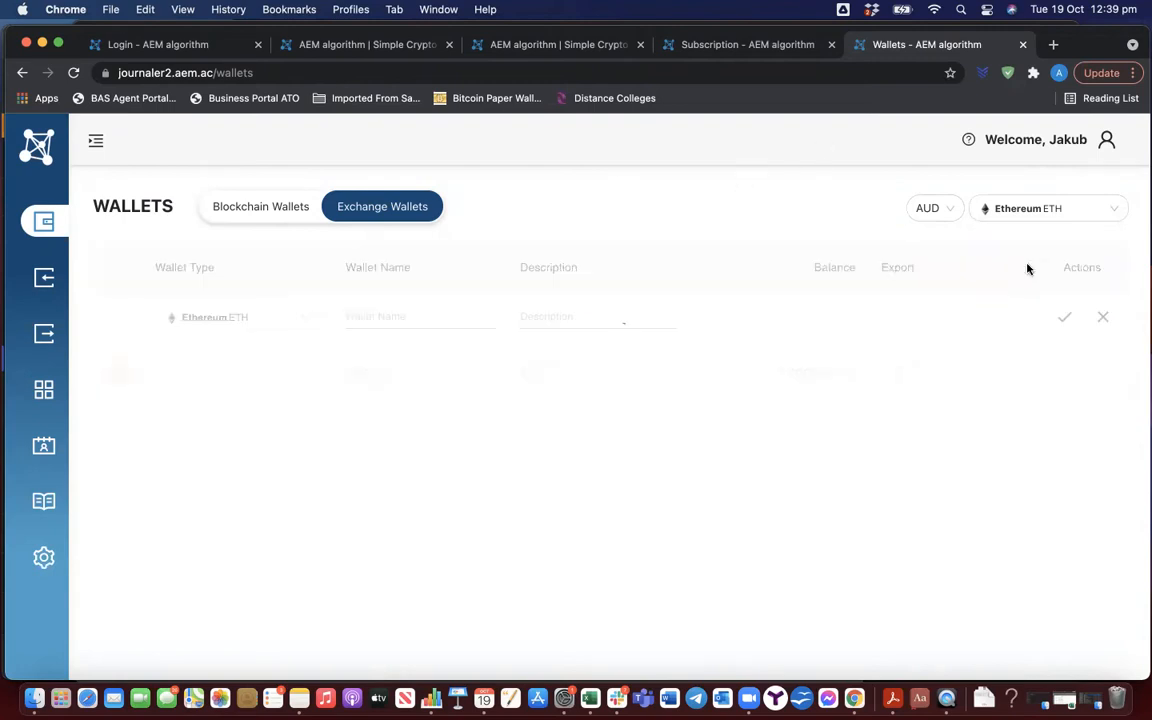
Search the coins for Harmony and add a manual ONE wallet named "ONE Test" with the description "Test"
click(1078, 208)
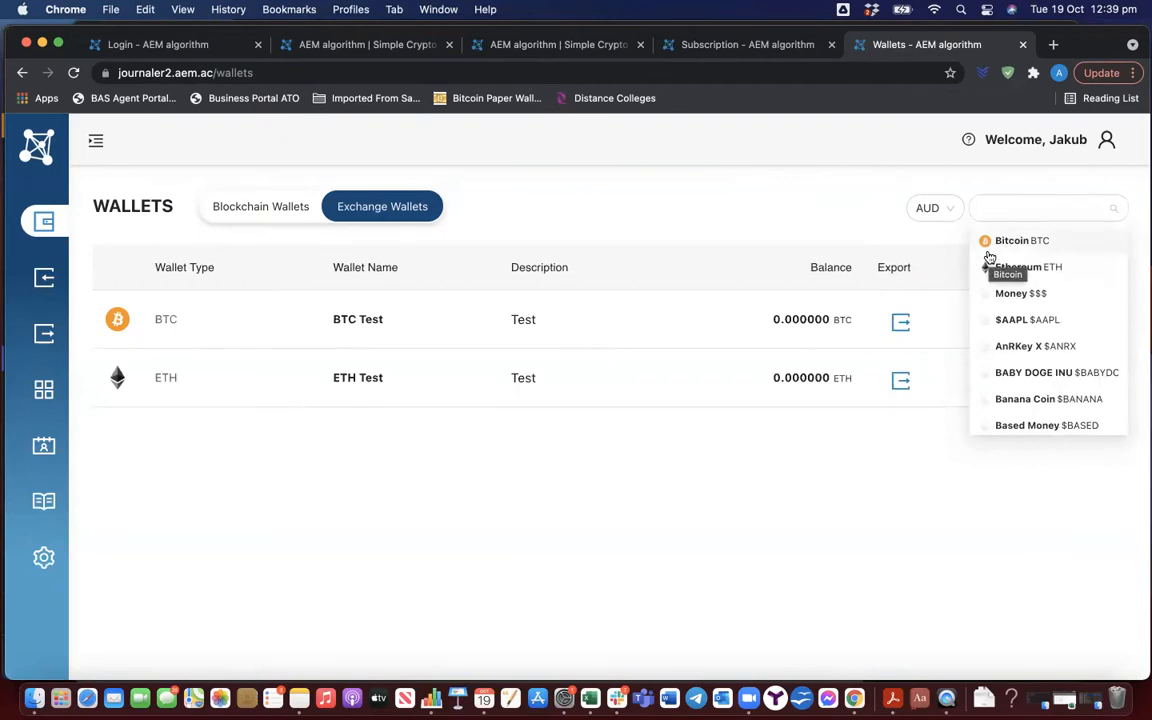
text(harmon)
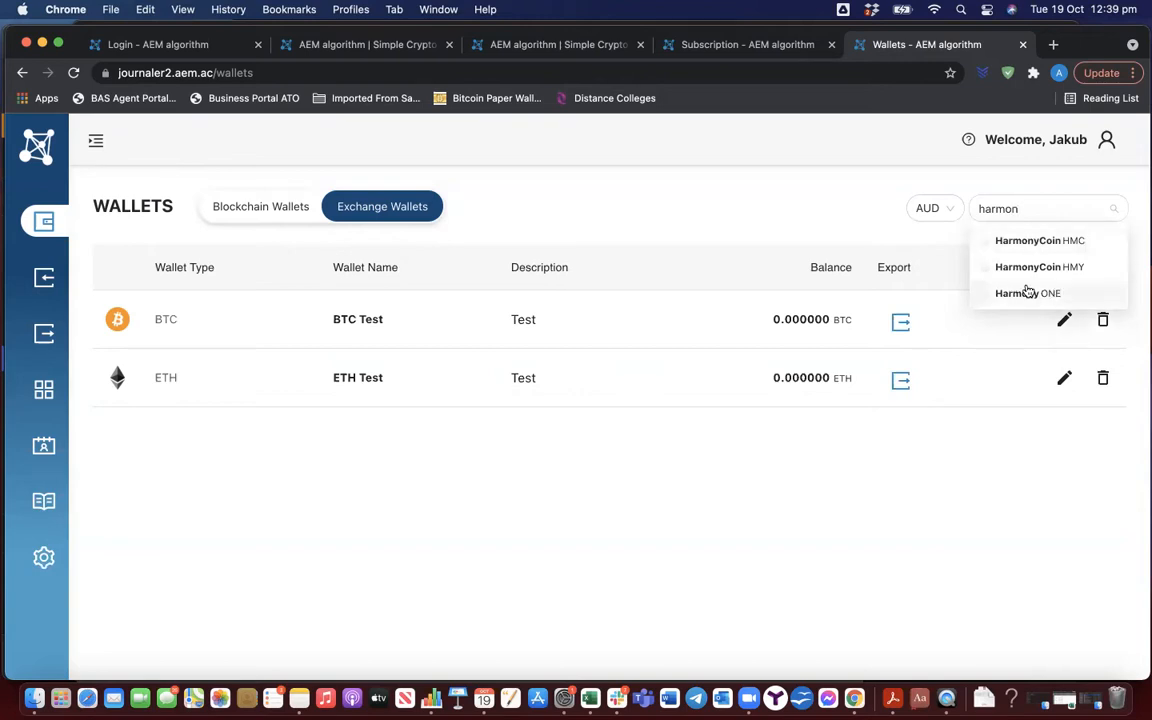
click(1005, 293)
click(384, 316)
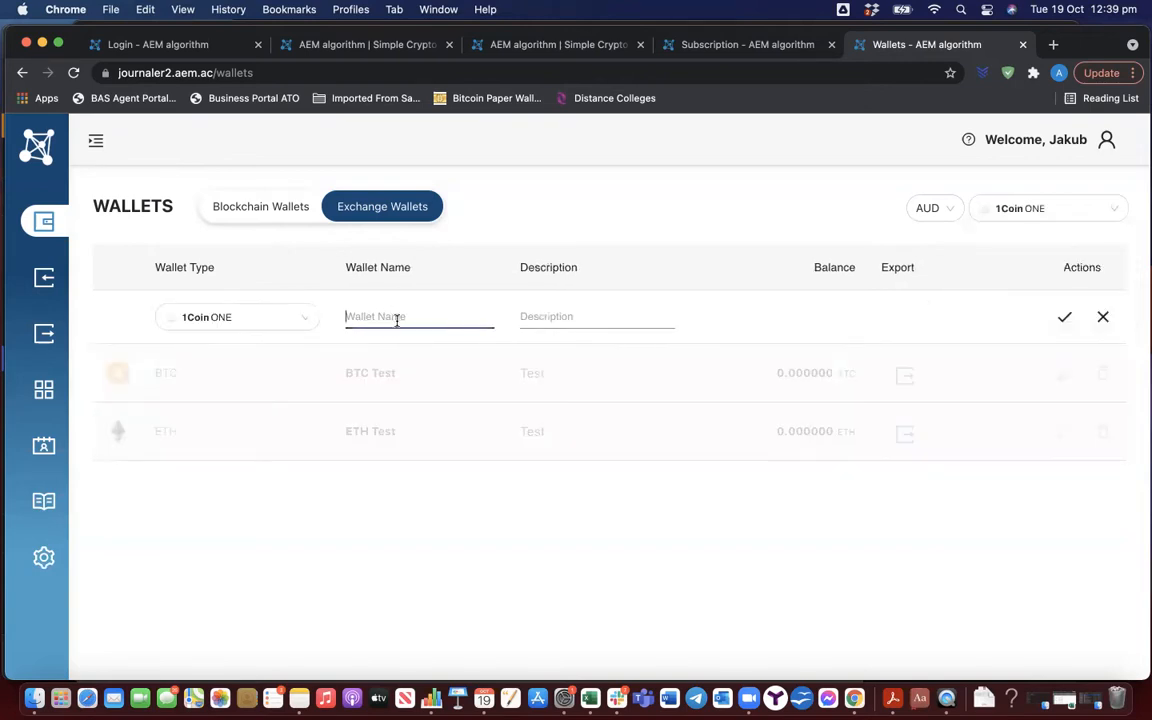
text(ONE Test)
key(Tab)
text(Test)
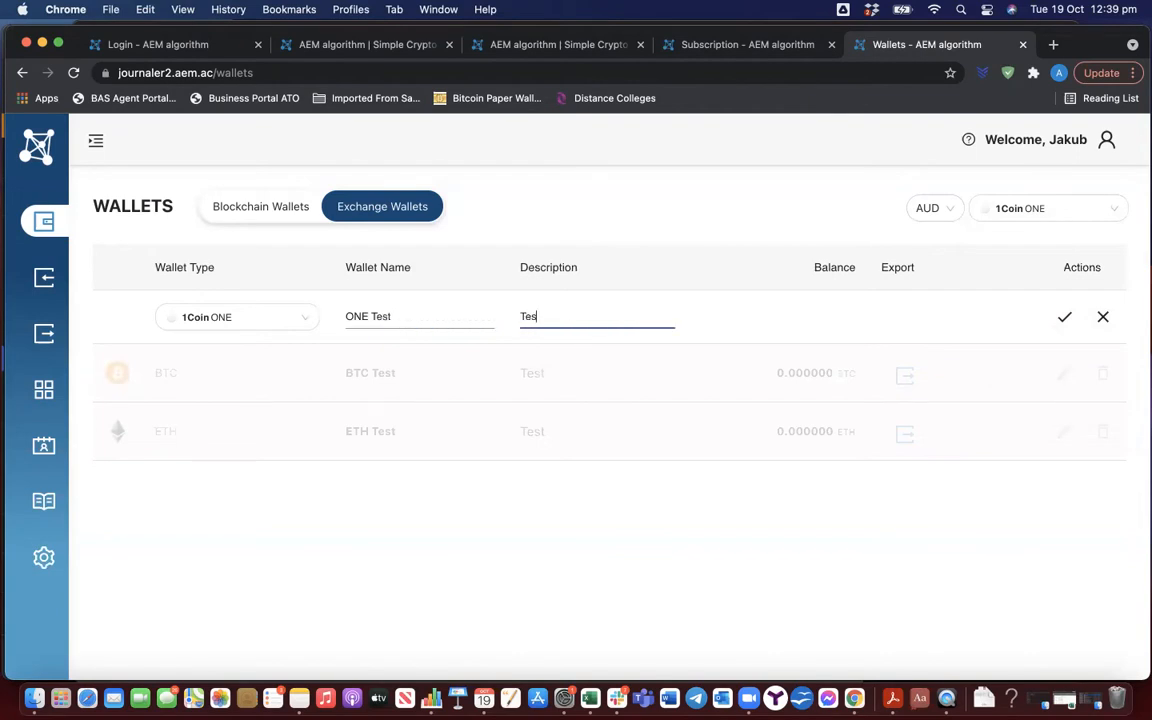
click(1064, 316)
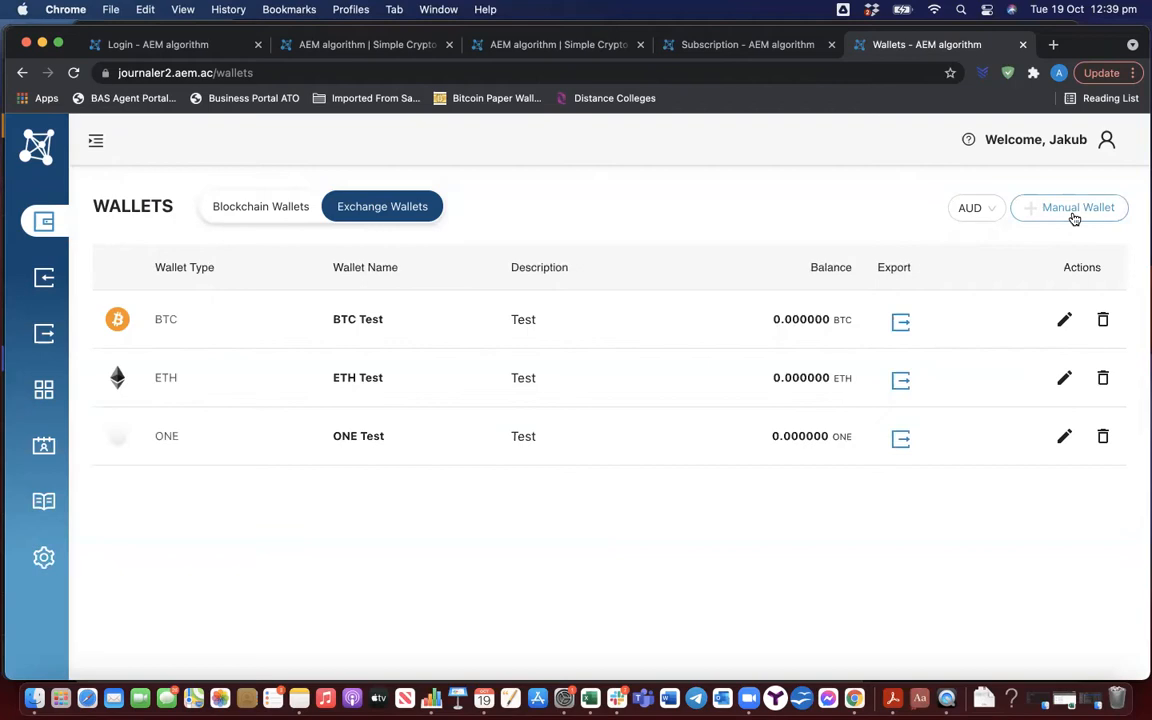
Add a manual exchange wallet for Cardano (ADA) named "ADA Test" with the description "Test"
click(1074, 210)
text(ADA)
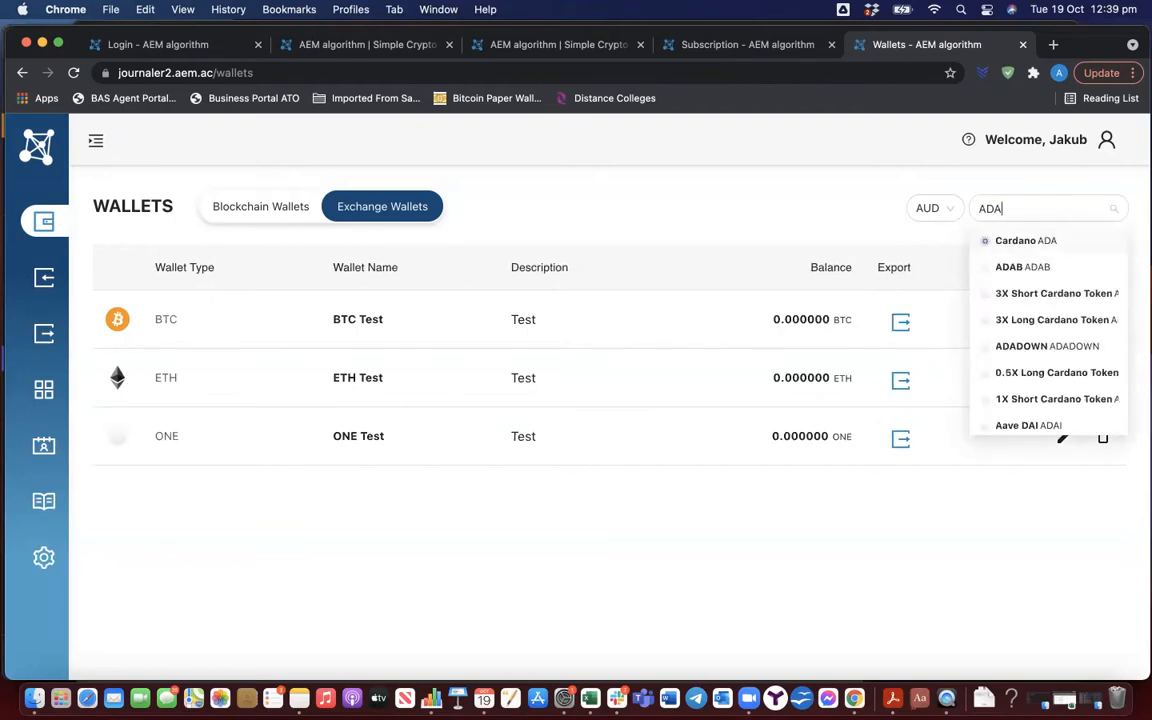
click(1024, 242)
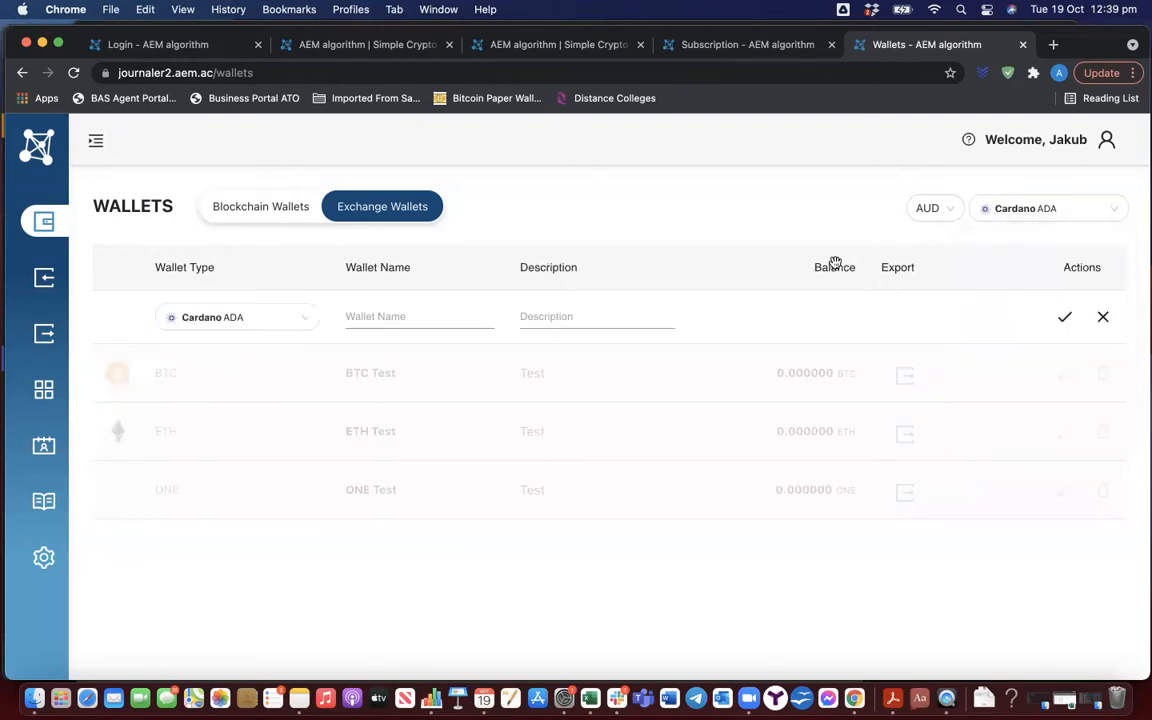
click(371, 316)
text(ADA Test)
key(Tab)
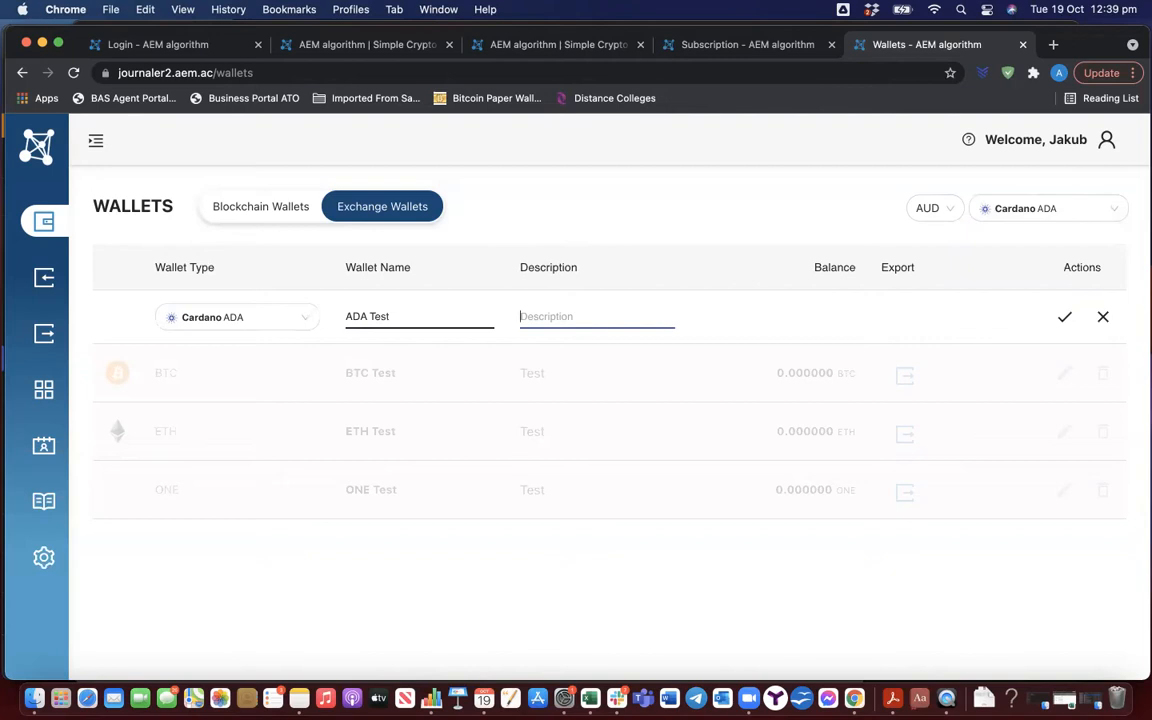
text(Test)
click(1064, 317)
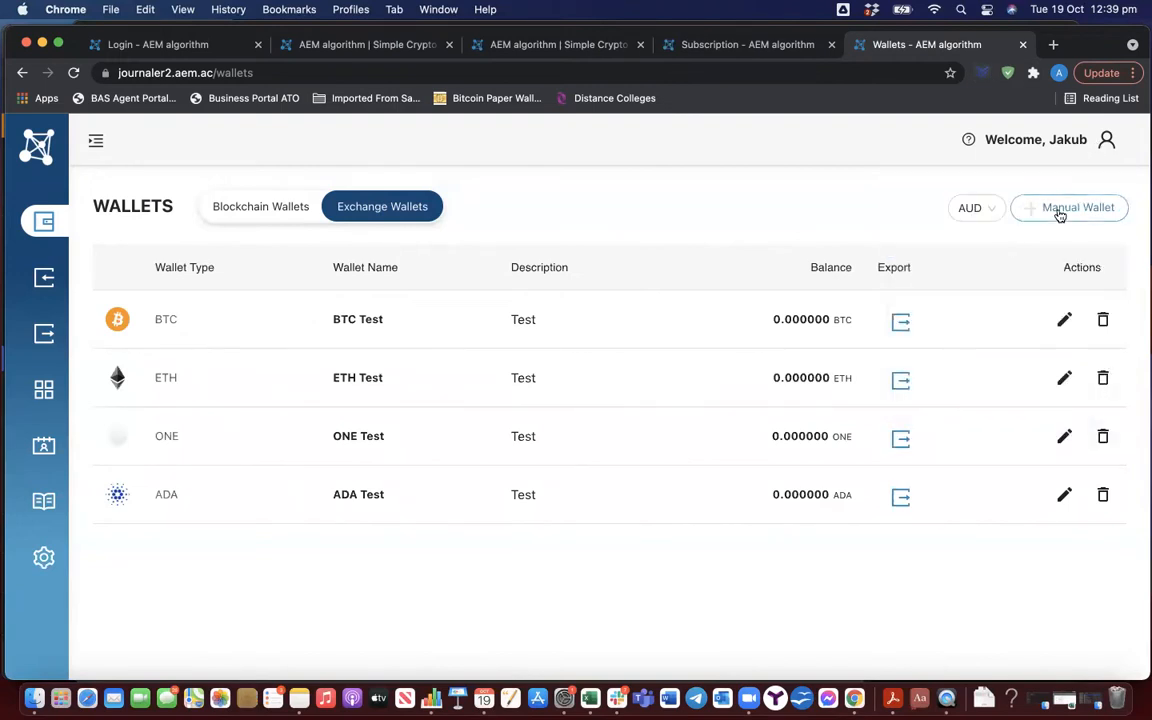
Add a manual exchange wallet for Polkadot (DOT) named "DOT Test" with the description "Test"
click(1020, 210)
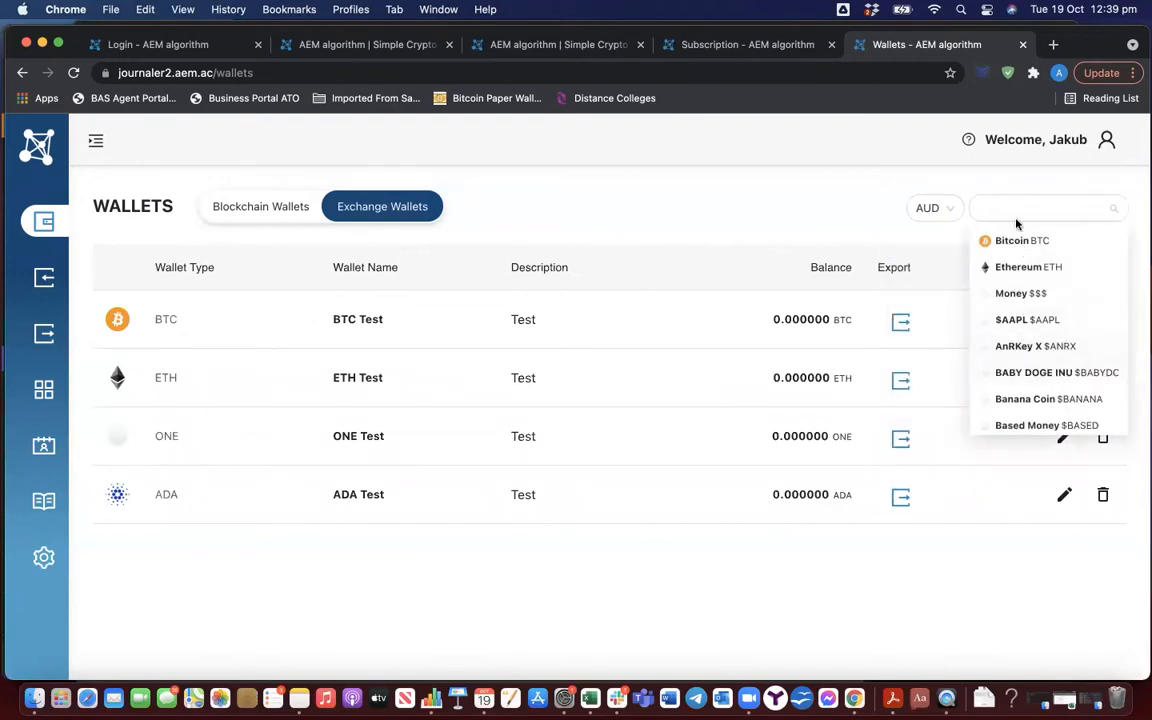
text(dot)
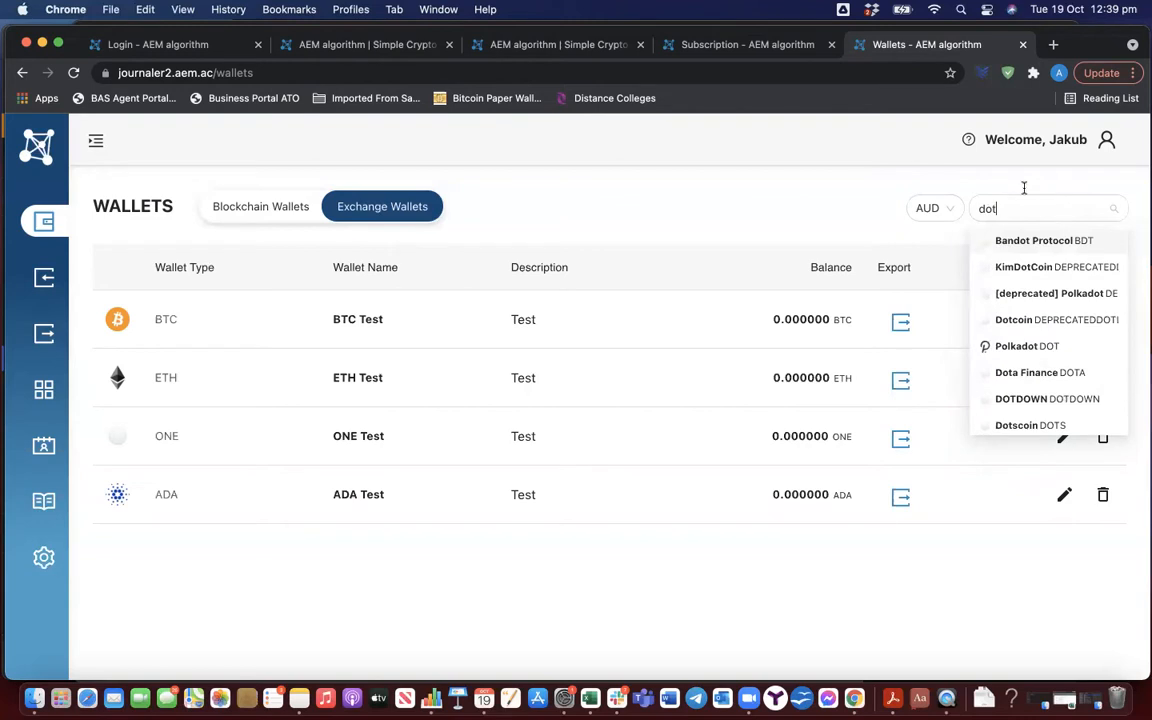
click(1045, 345)
click(386, 309)
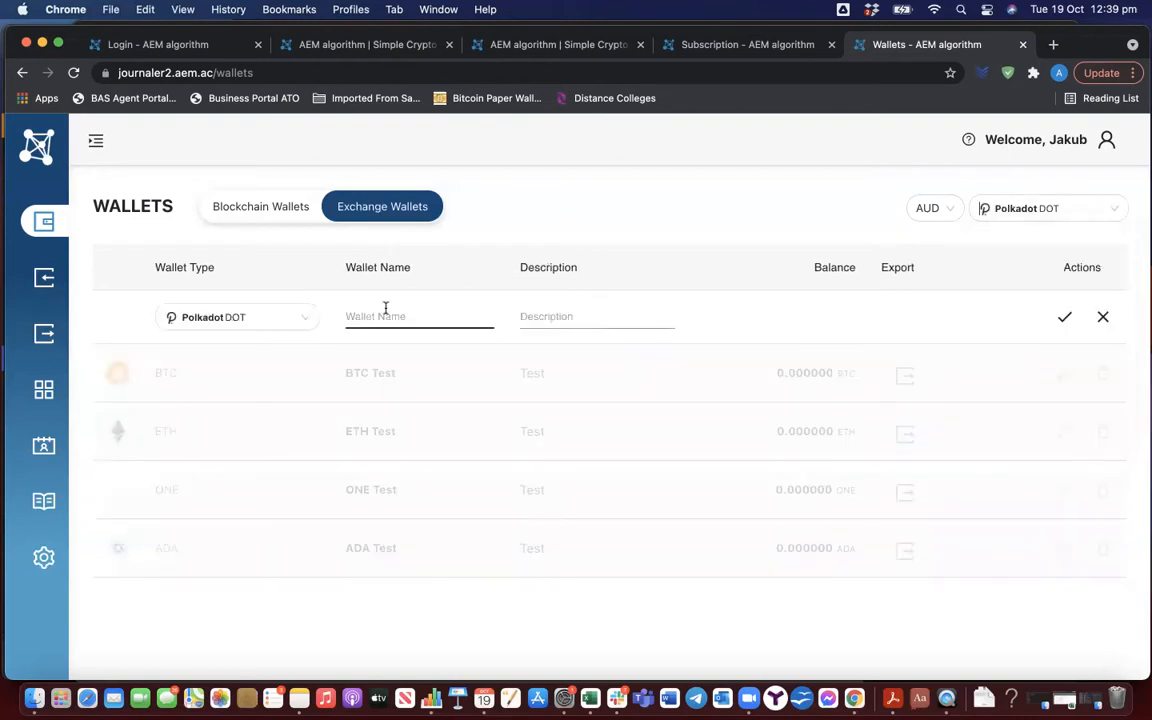
text(DOT test)
key(BackSpace)
key(BackSpace)
key(BackSpace)
key(BackSpace)
text(Test)
key(Tab)
text(Test)
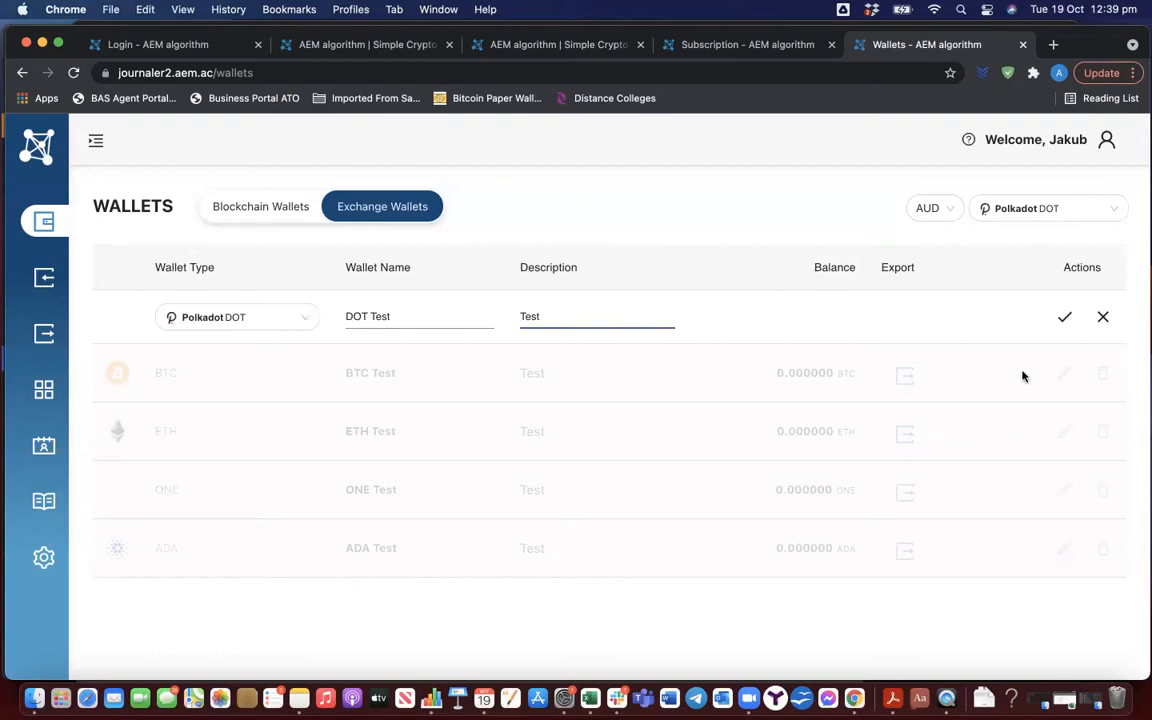
click(1064, 319)
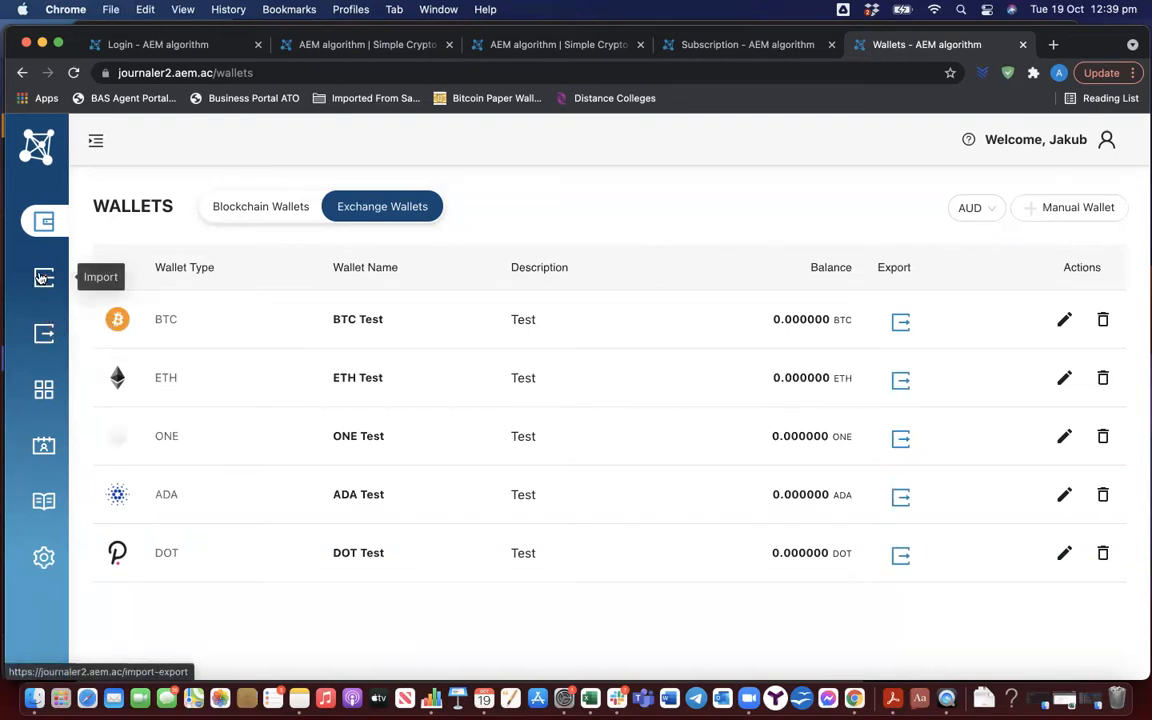
Set up the exchange wallet import for DOT Test with FIFO tax calculation and the Average daily rate, accepting the tax disclaimer
click(41, 278)
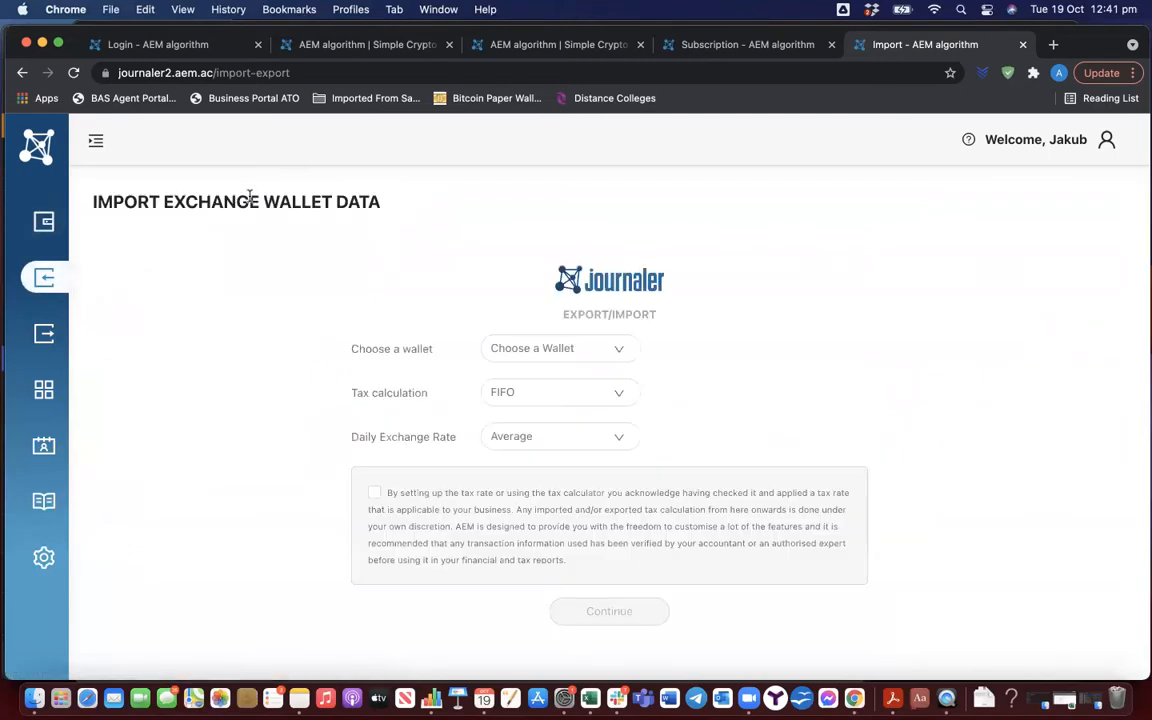
click(582, 346)
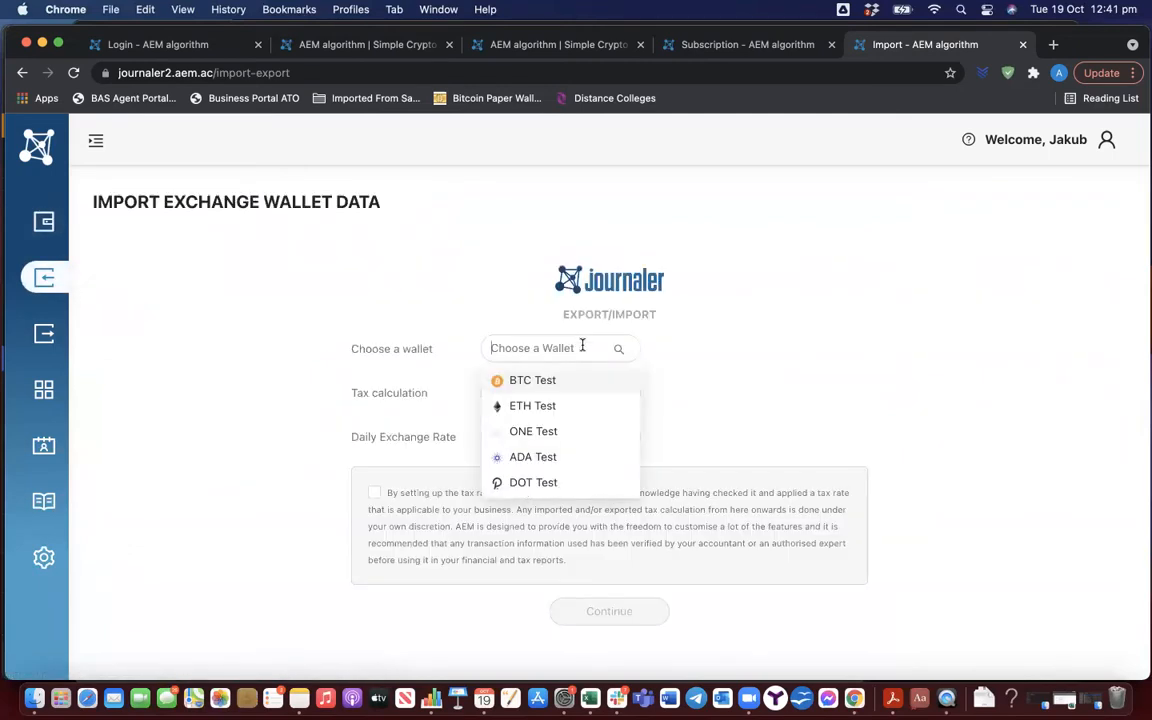
click(600, 482)
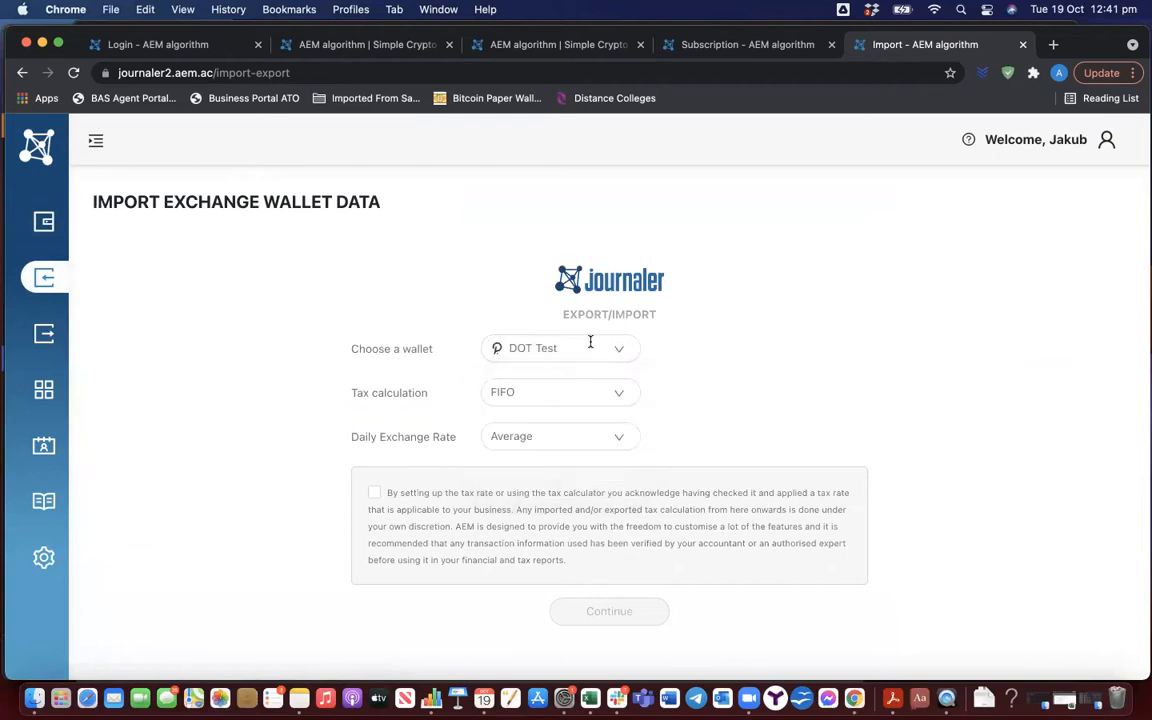
click(513, 395)
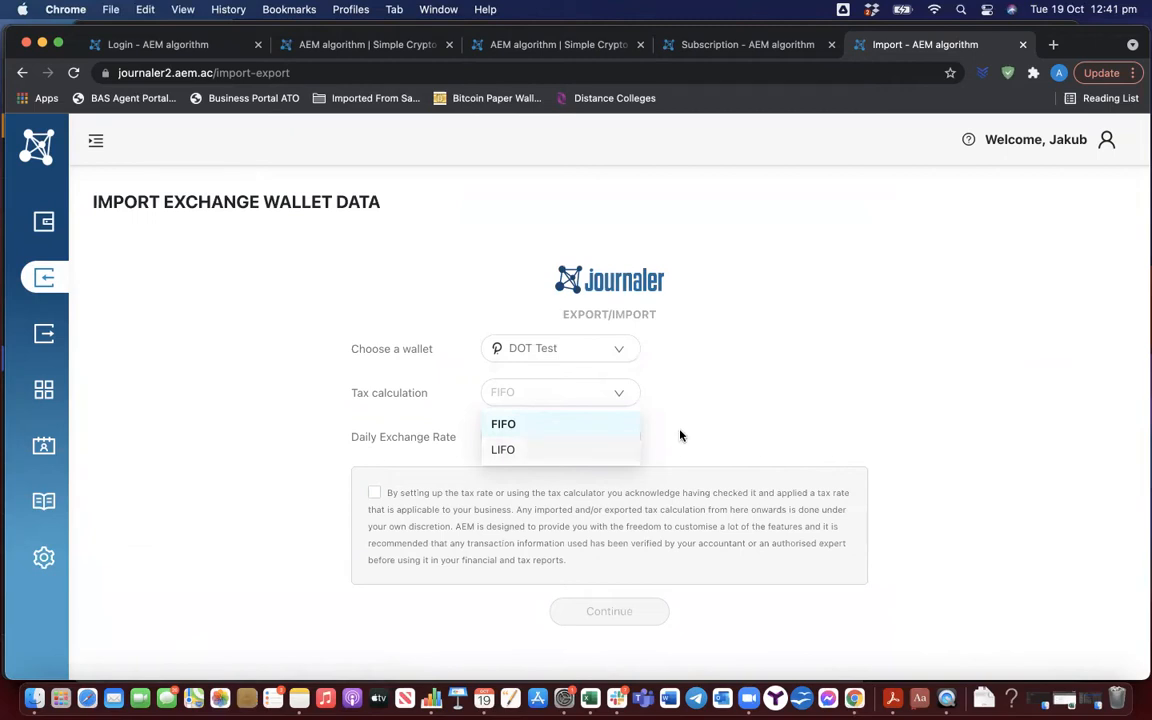
click(590, 425)
click(527, 440)
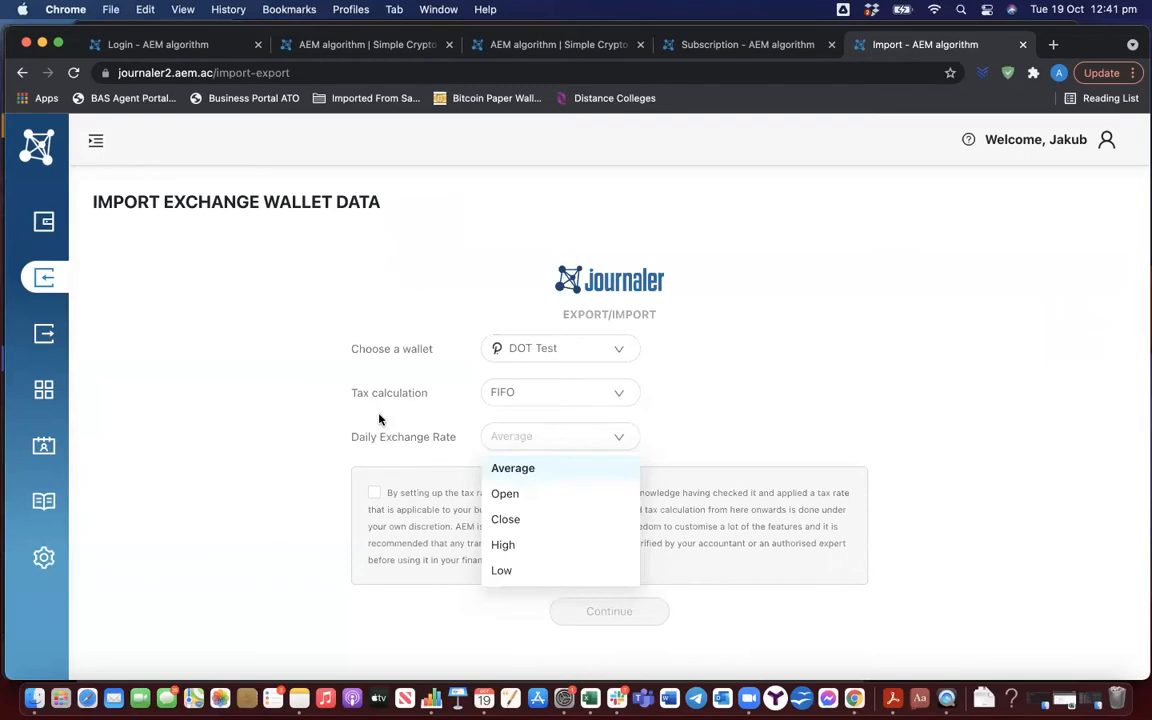
click(378, 450)
click(374, 492)
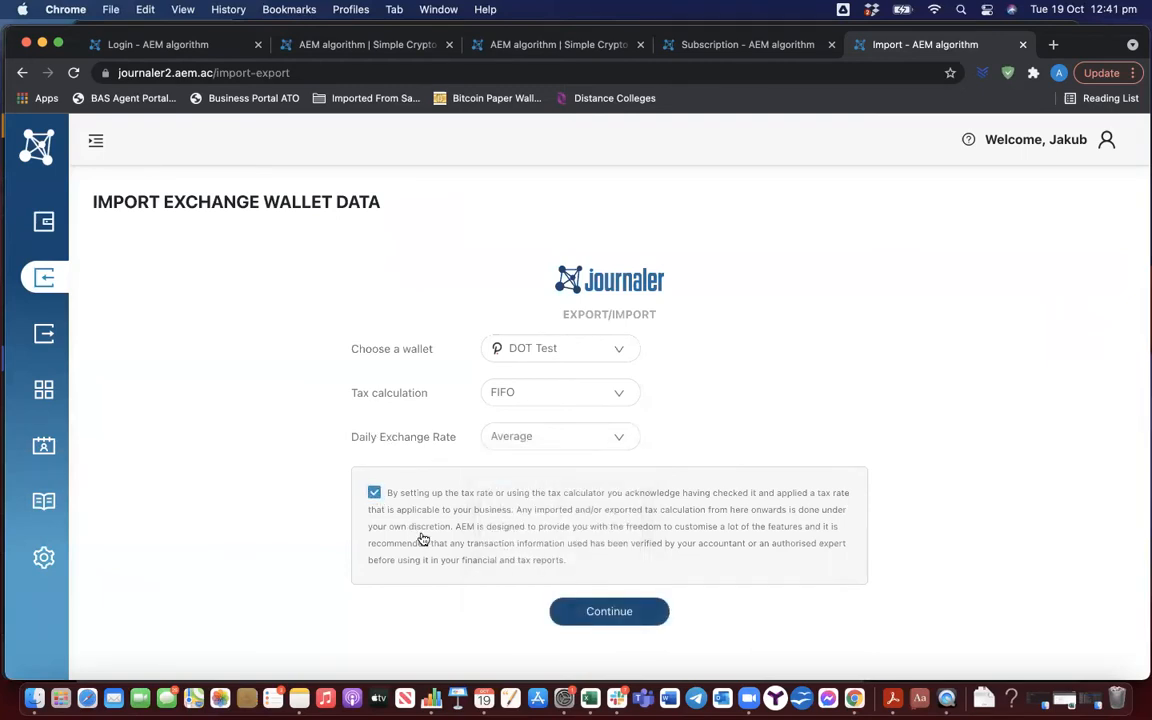
click(612, 612)
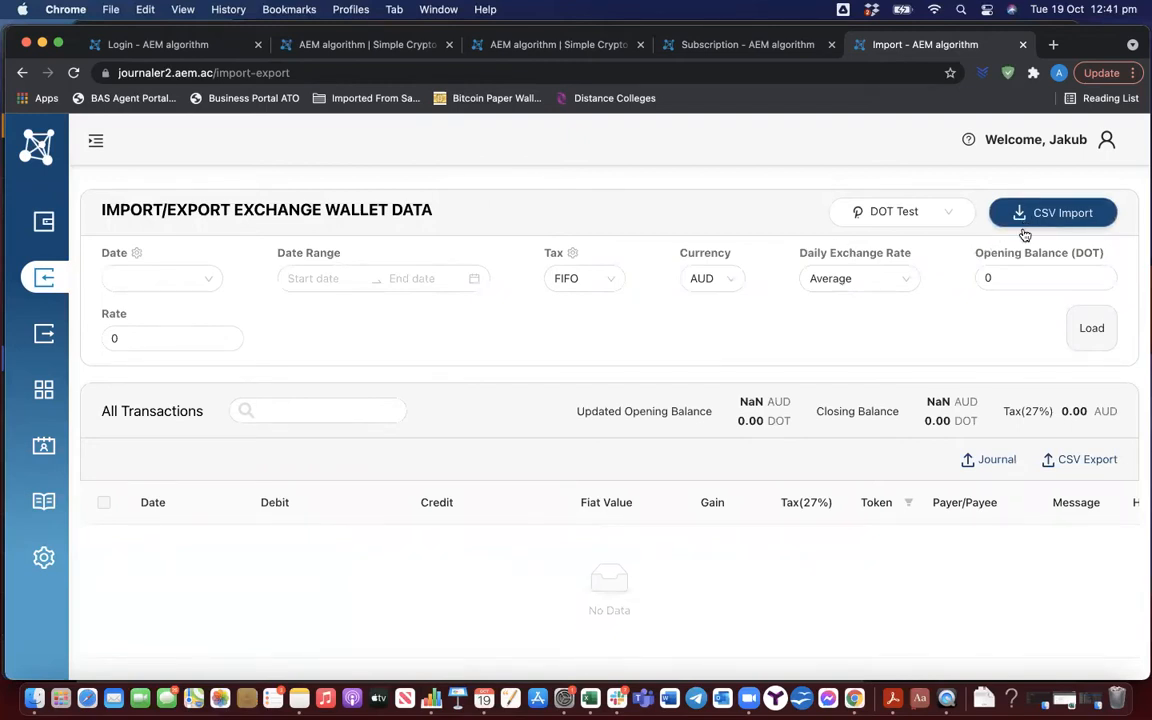
Start a CSV import with the Wallet Deposit History data type and choose ADA Test as the destination wallet
drag(1002, 409, 1058, 420)
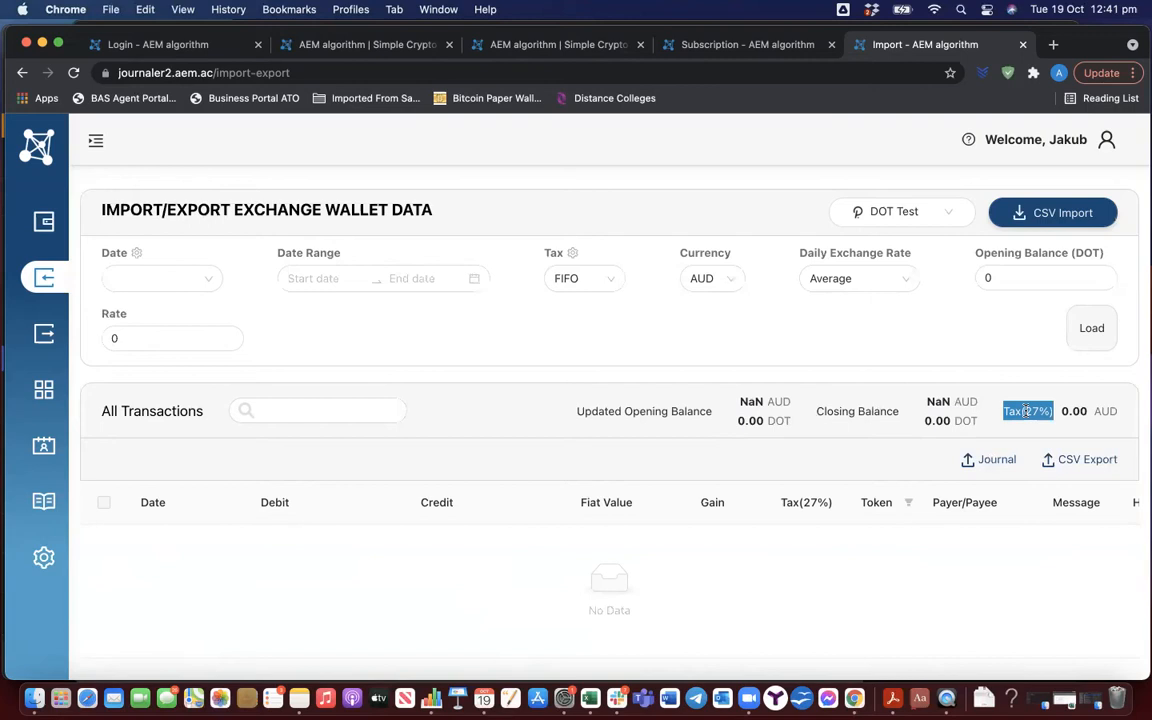
click(1055, 218)
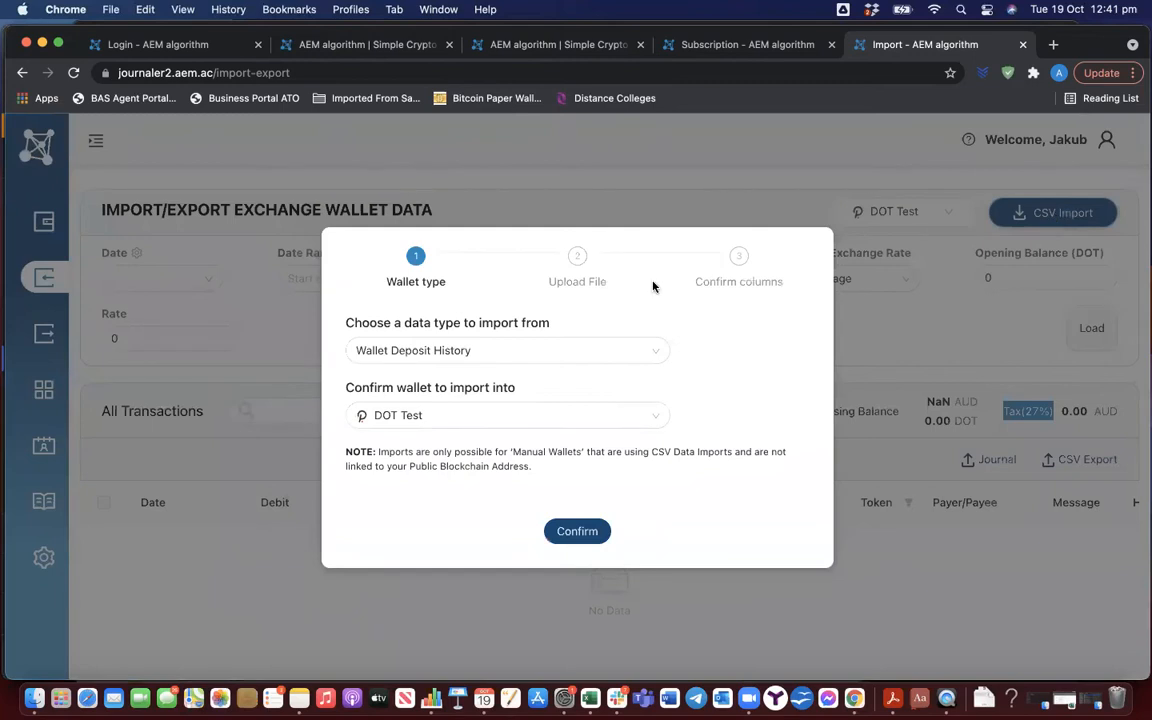
click(619, 356)
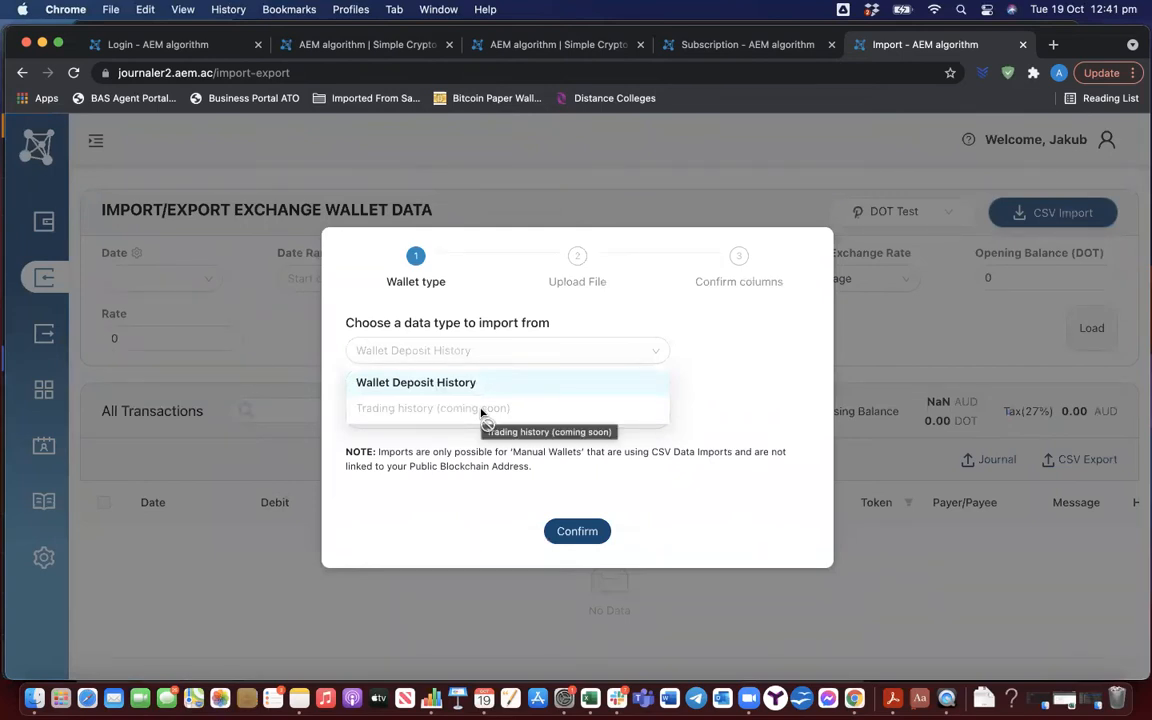
click(410, 385)
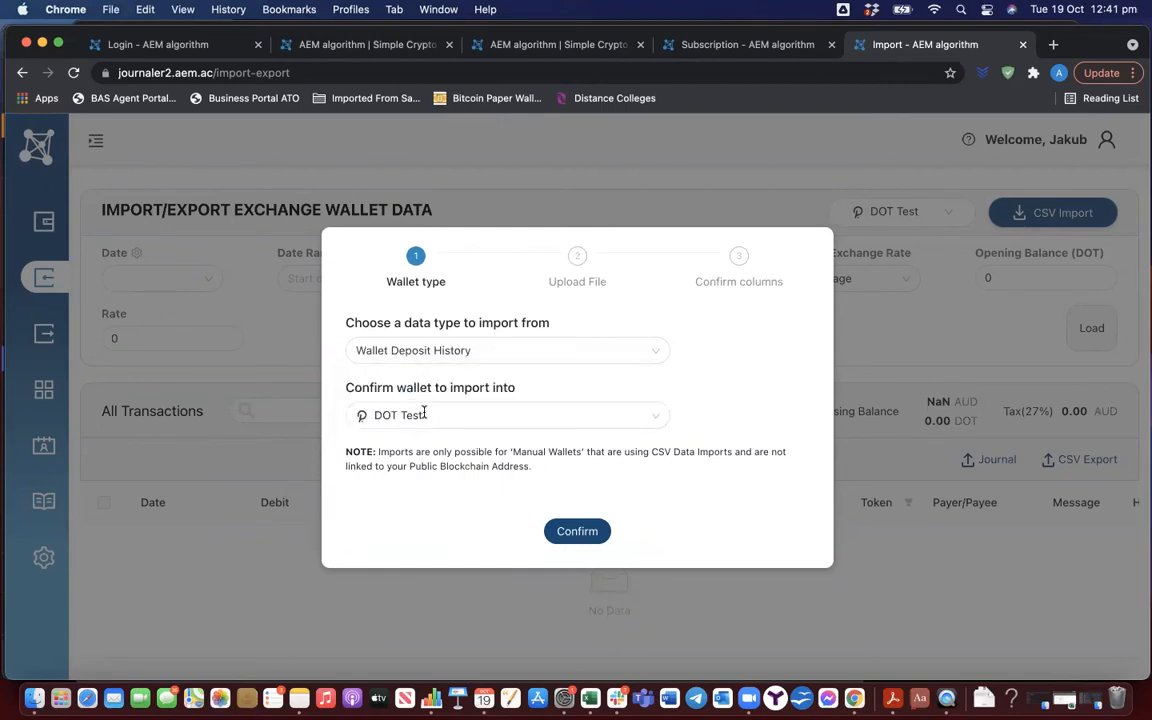
click(424, 413)
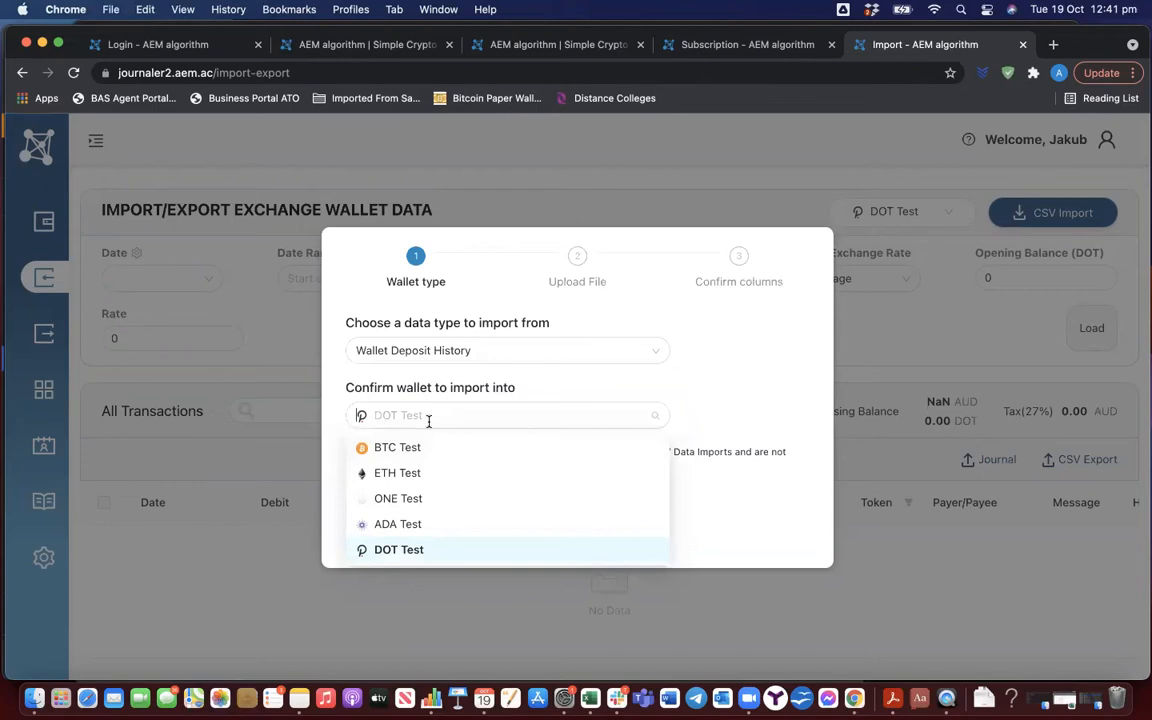
click(465, 525)
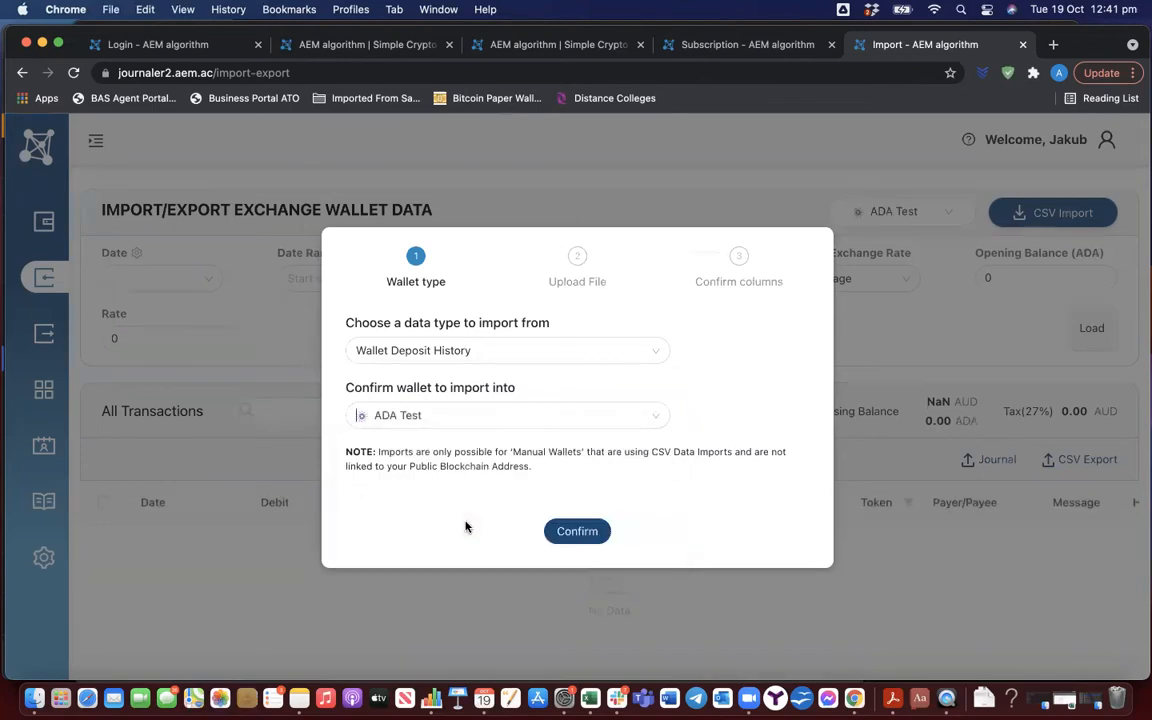
click(565, 535)
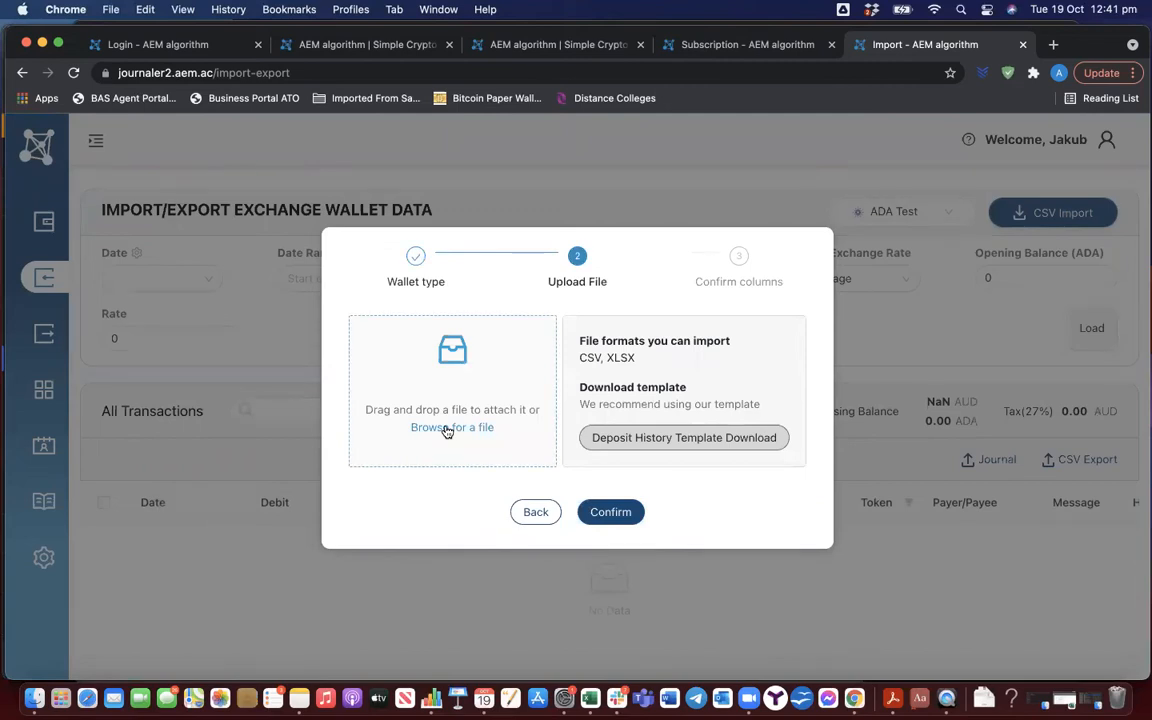
Find the file "7mockData copy.xlsx" by searching for 7, and upload it for the import
click(447, 428)
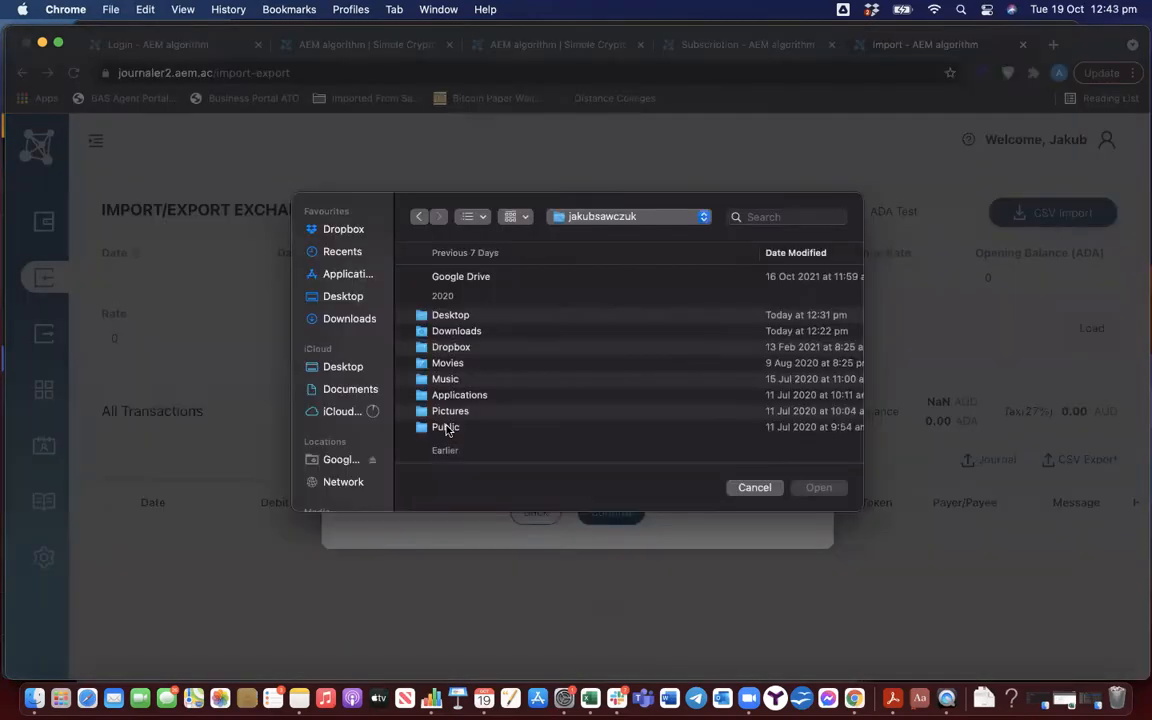
click(786, 217)
text(7)
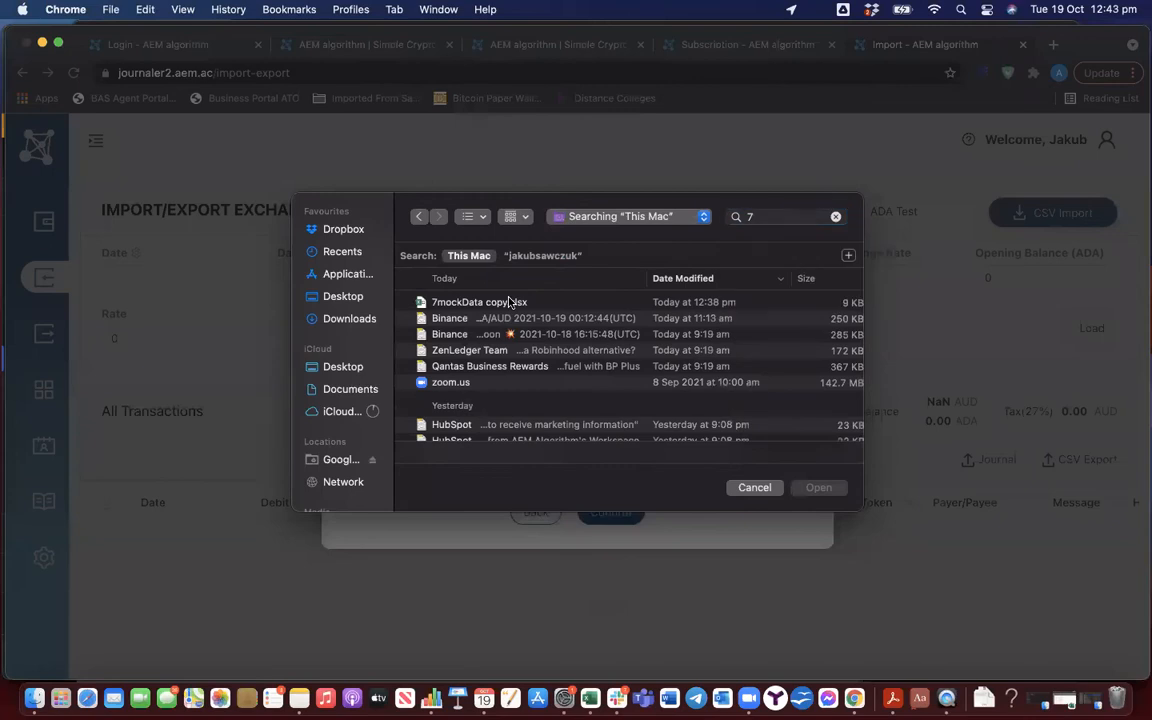
click(507, 302)
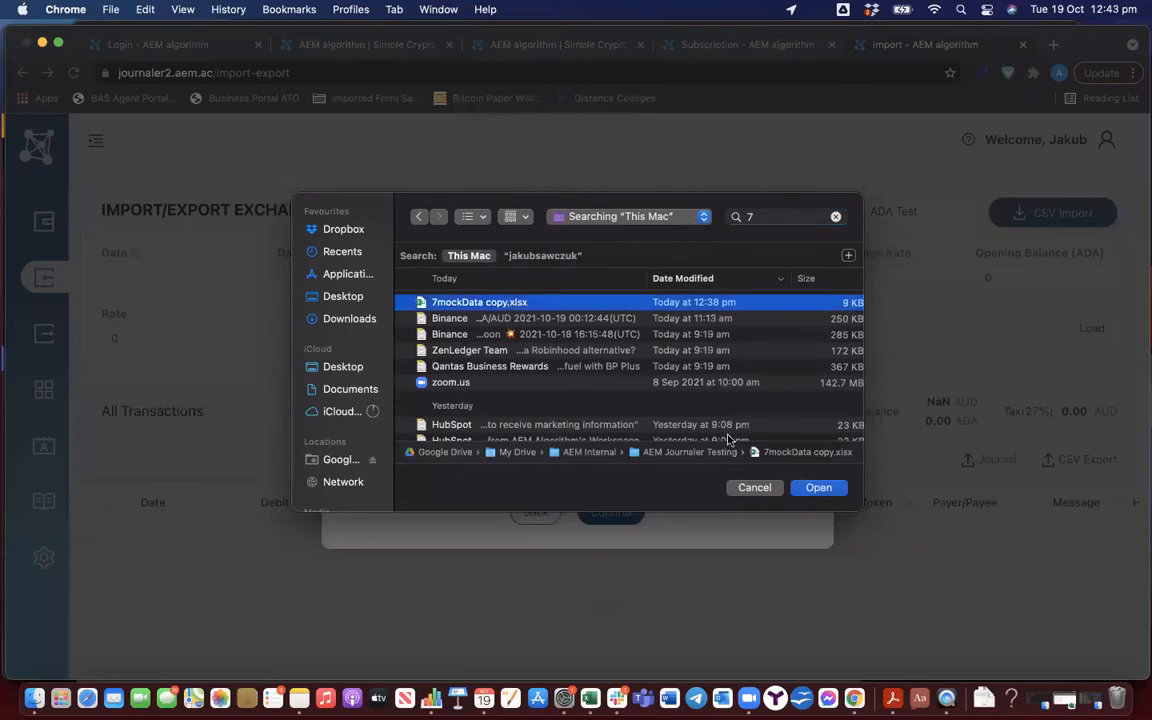
click(819, 490)
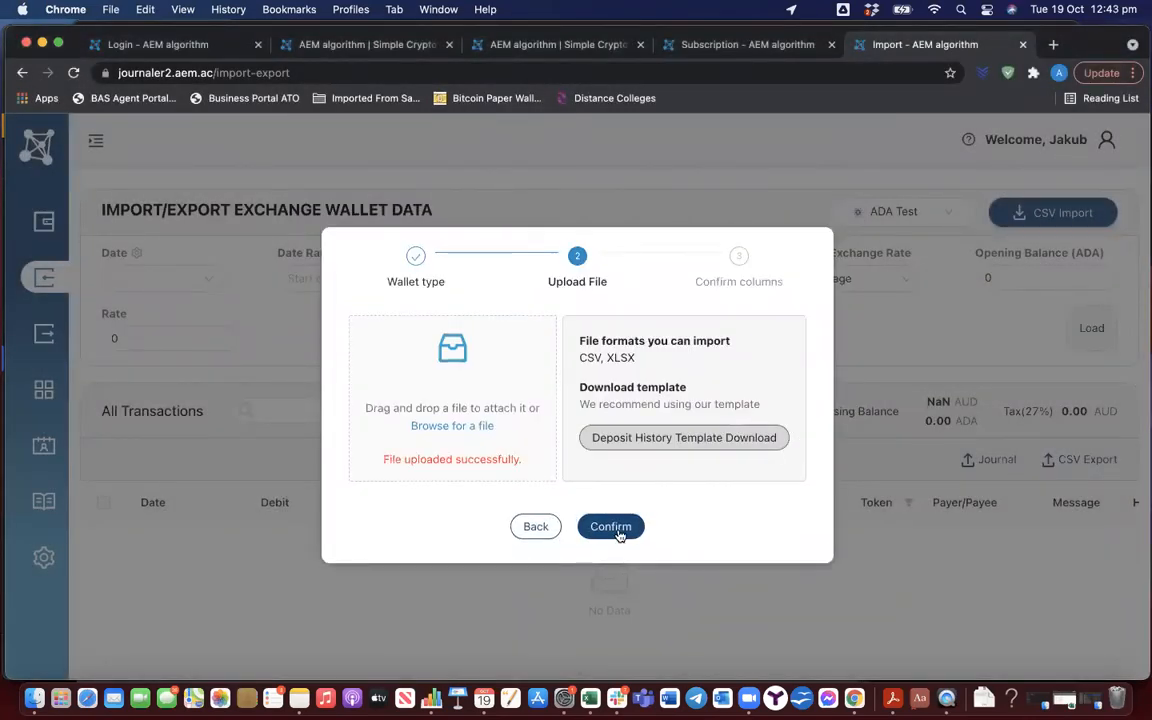
click(626, 533)
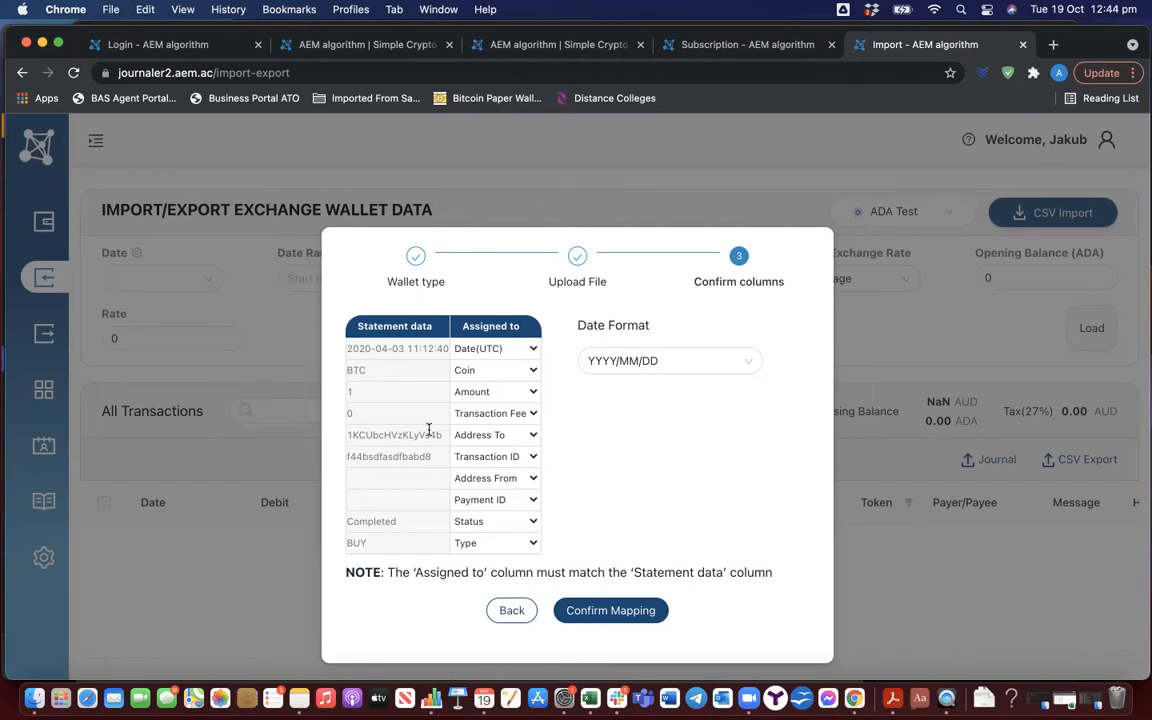
Check the Coin column assignment, confirm the mapping with the YYYY/MM/DD date format and import the data
click(478, 370)
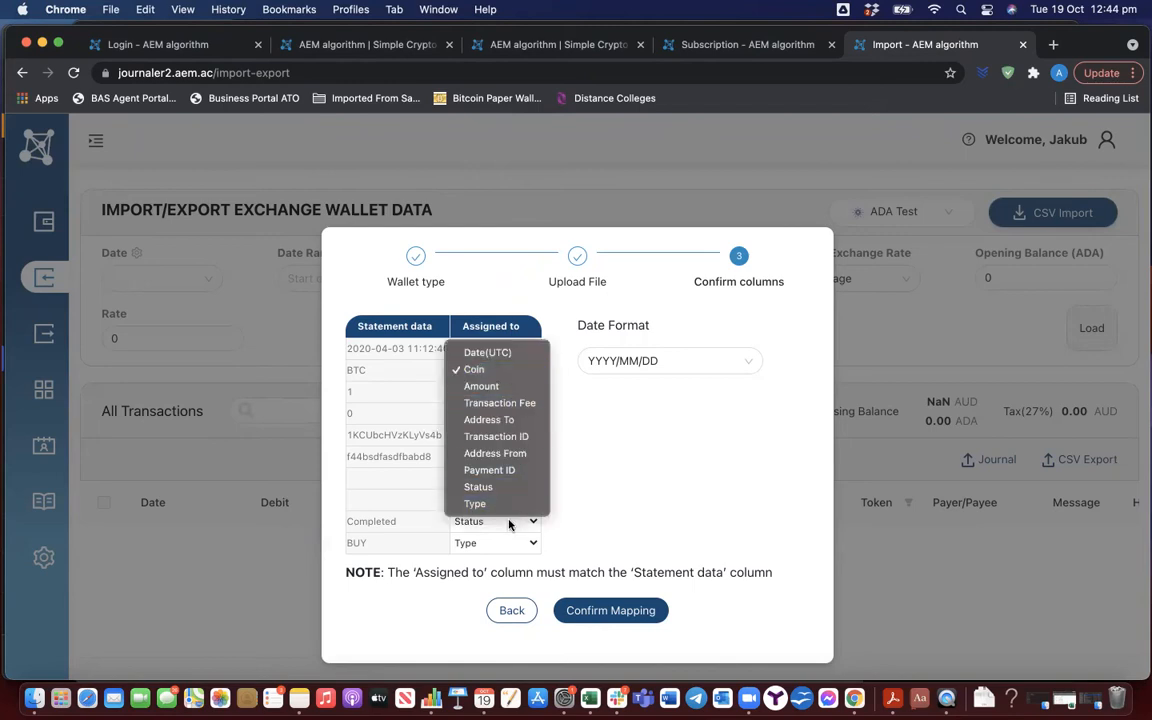
click(537, 374)
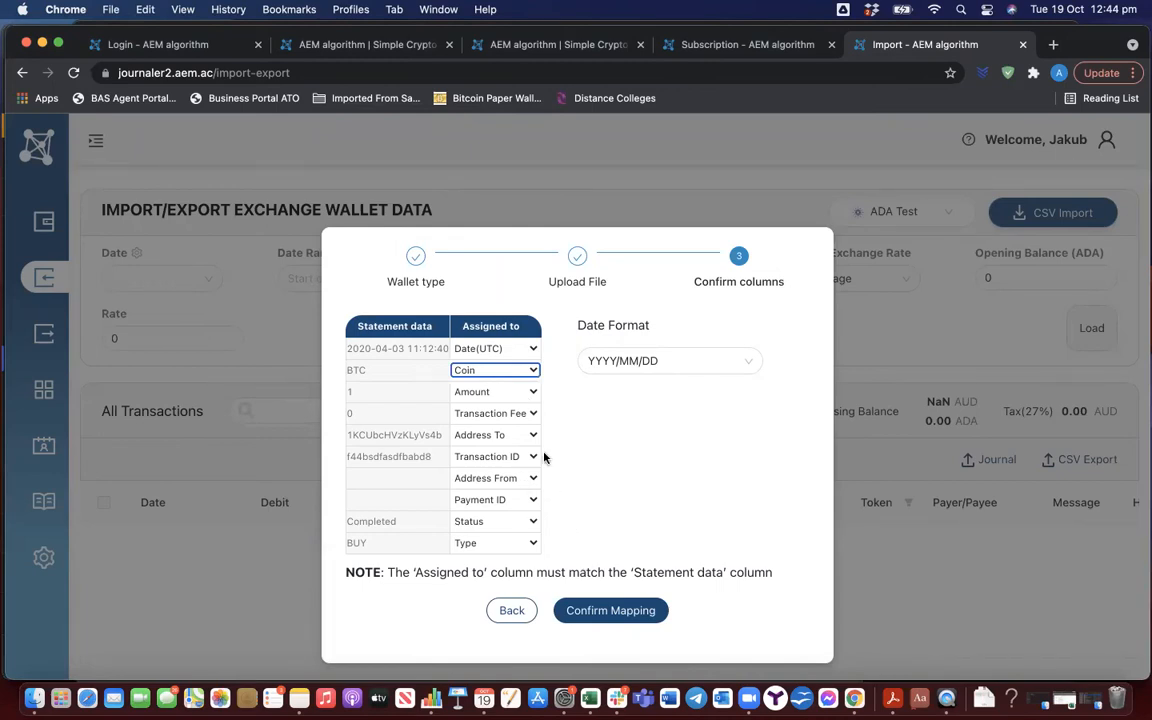
click(645, 607)
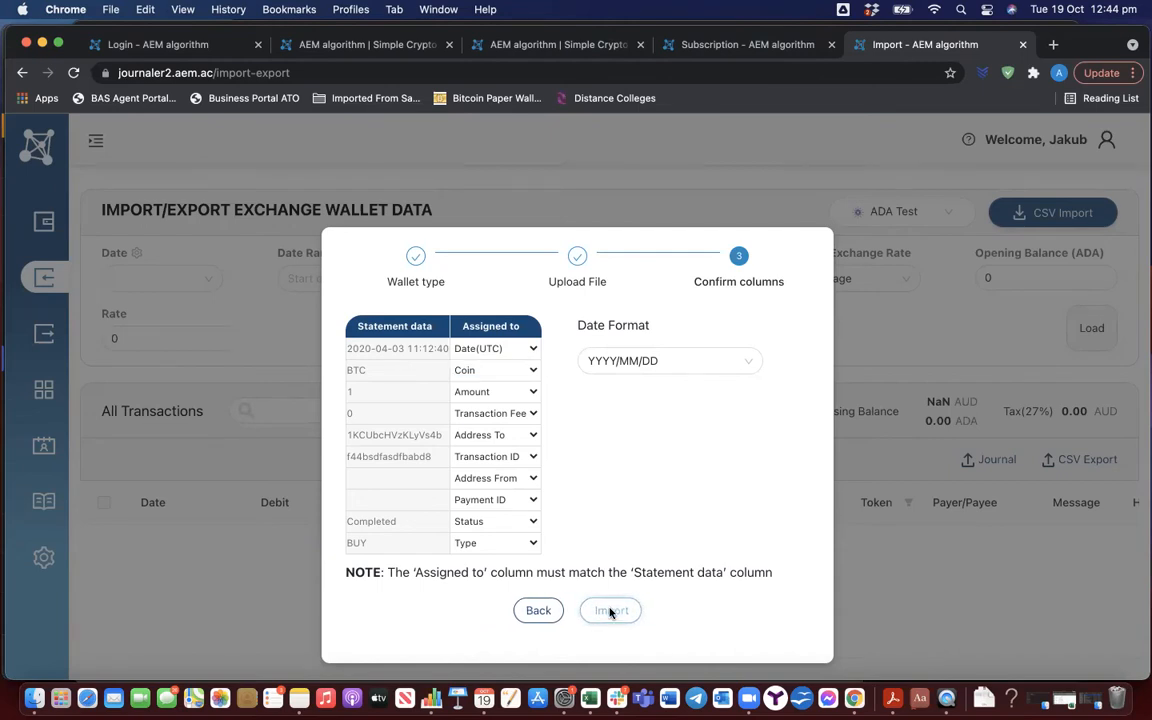
click(610, 611)
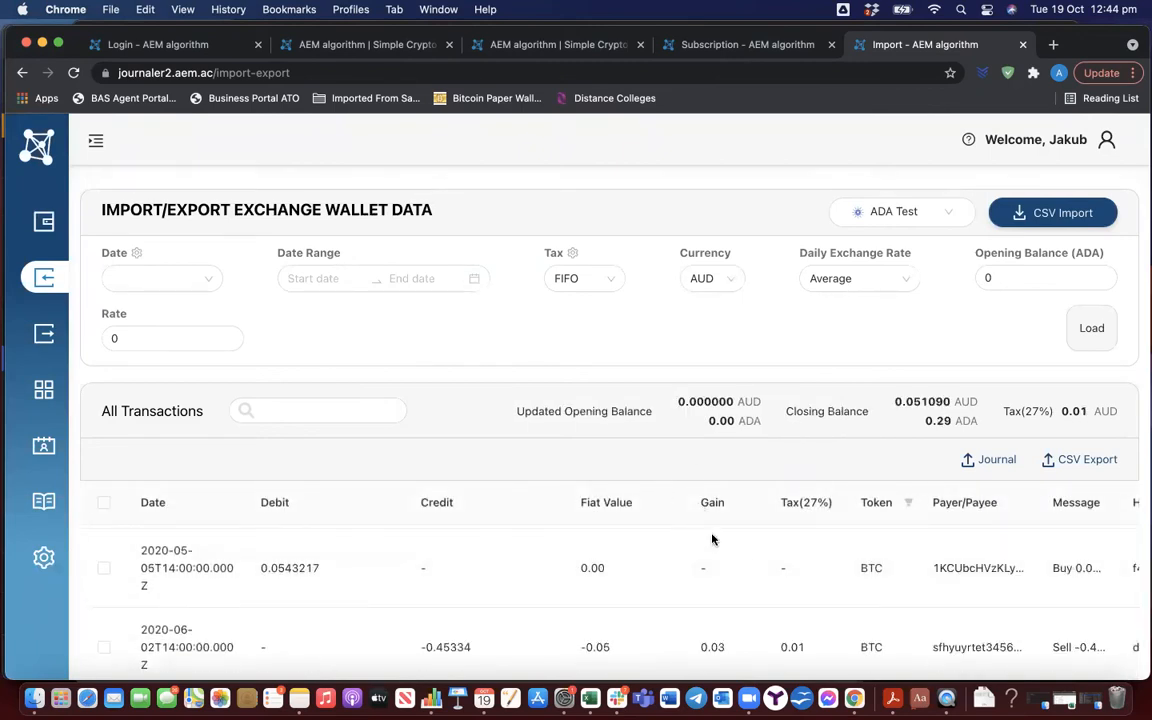
Set the ADA opening balance to 20000 with a rate of 0.0001 and reload the transaction calculations
scroll(713, 543, down, 1)
scroll(713, 543, up, 1)
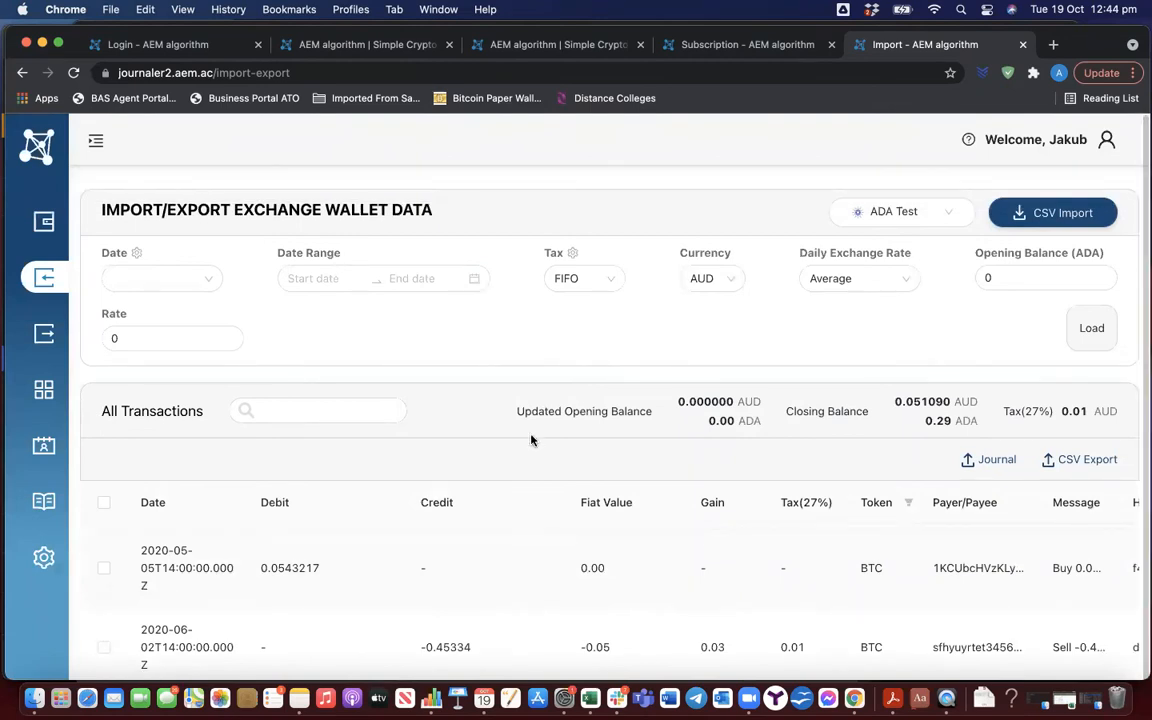
scroll(645, 571, up, 2)
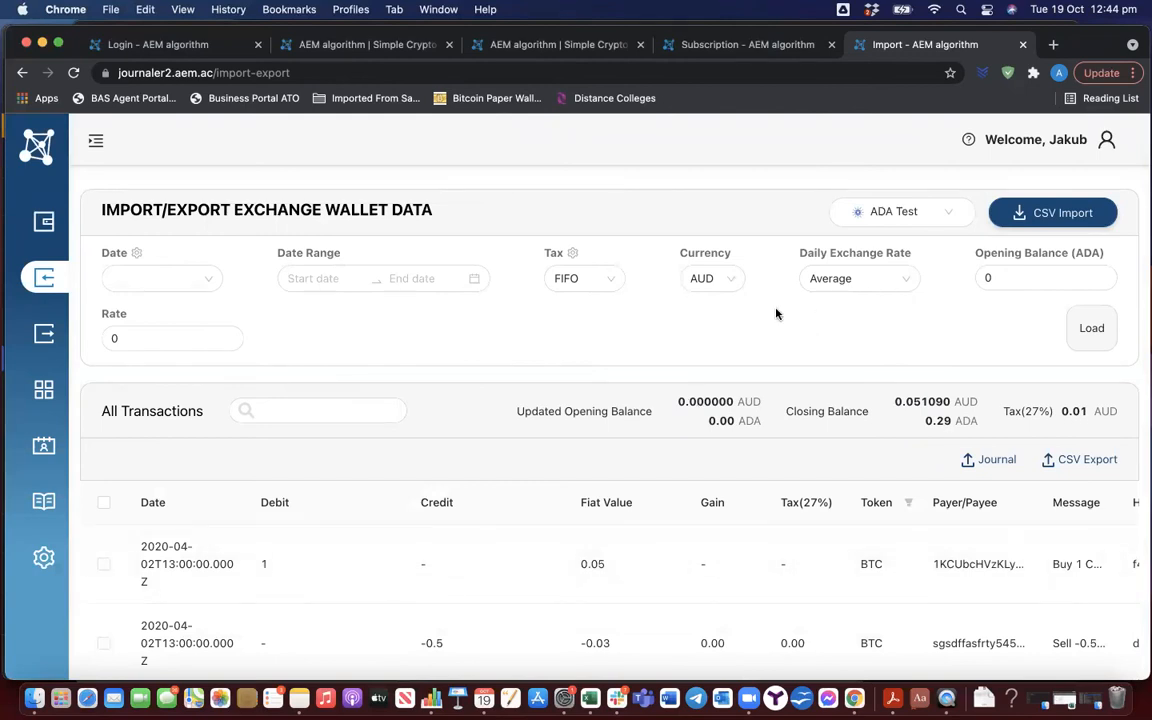
click(992, 278)
key(super+a)
text(20000)
click(159, 337)
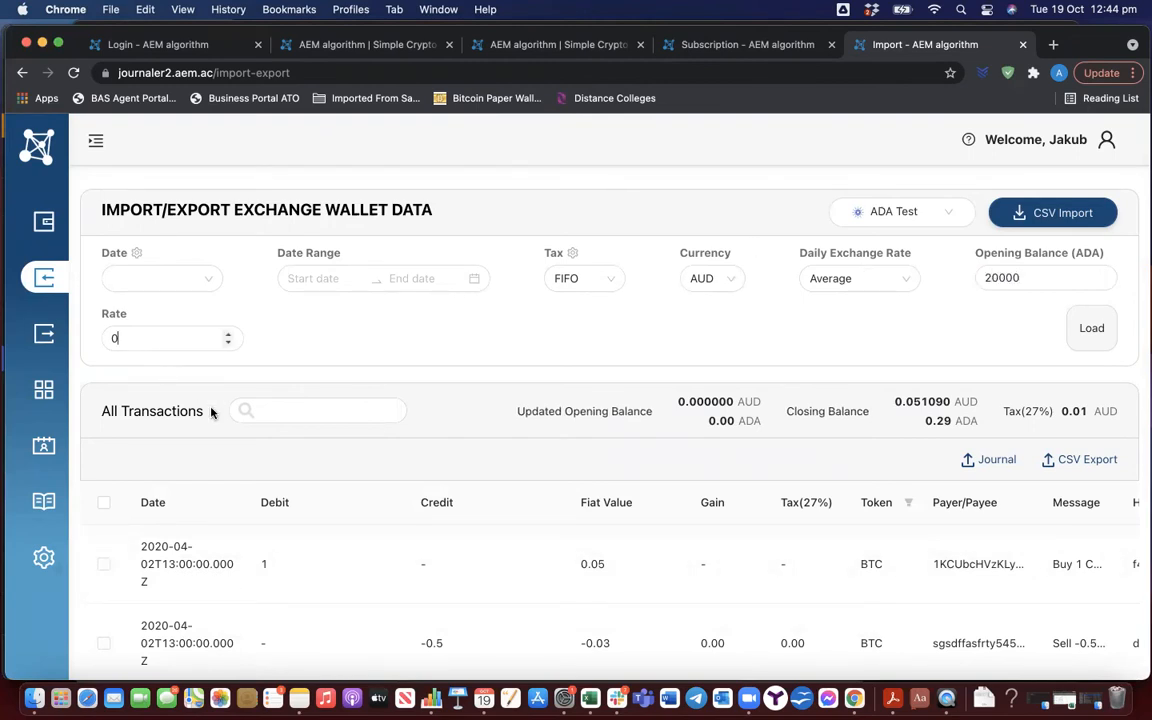
text(.0001)
click(304, 369)
click(1094, 338)
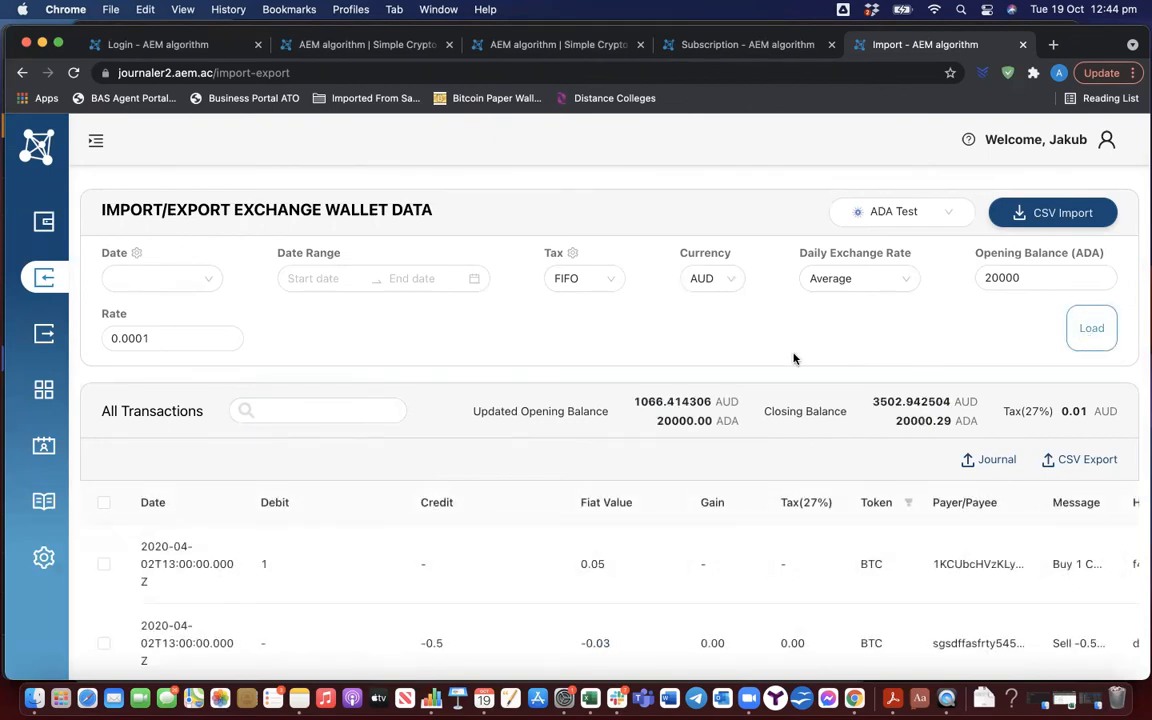
Review the loaded ADA Test transactions, including their debits, credits, fiat values, gains and tax amounts
scroll(824, 355, down, 5)
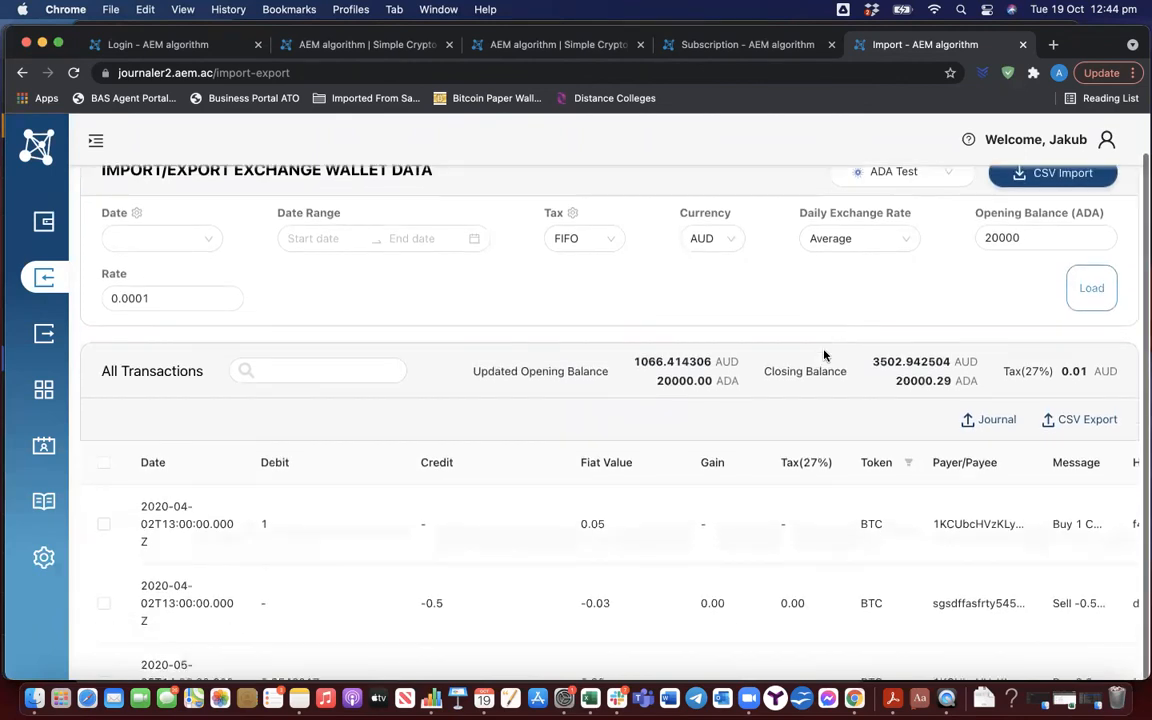
scroll(824, 355, down, 2)
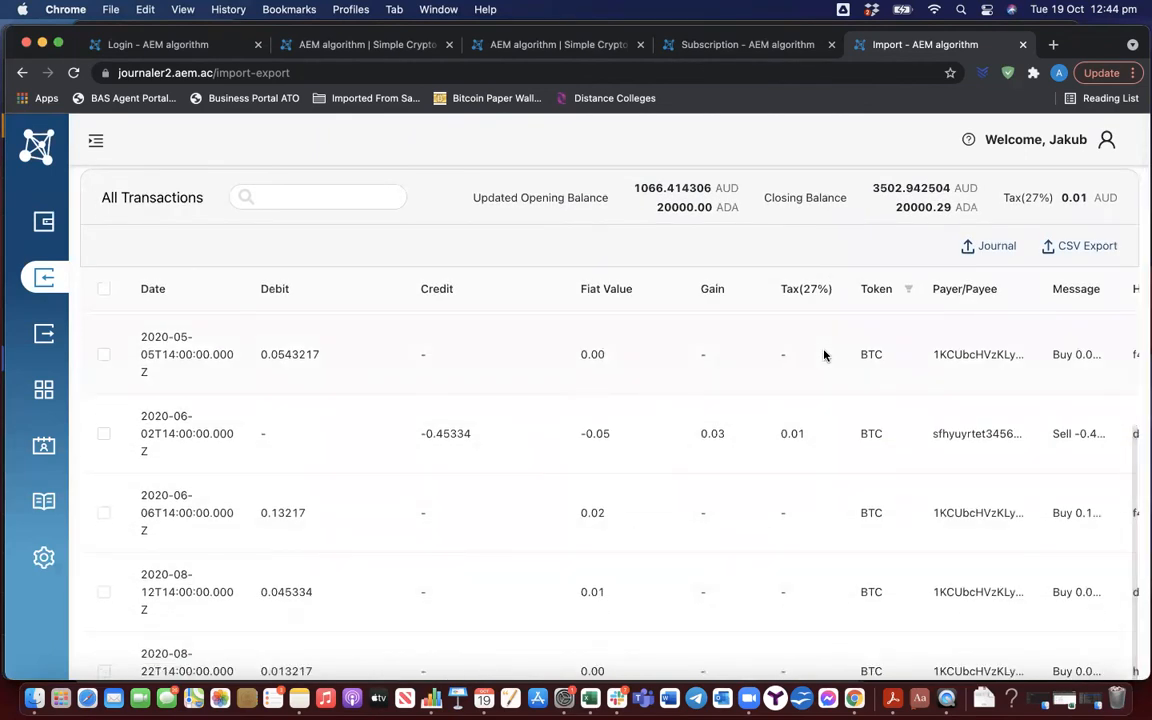
scroll(824, 355, down, 4)
scroll(594, 458, up, 1)
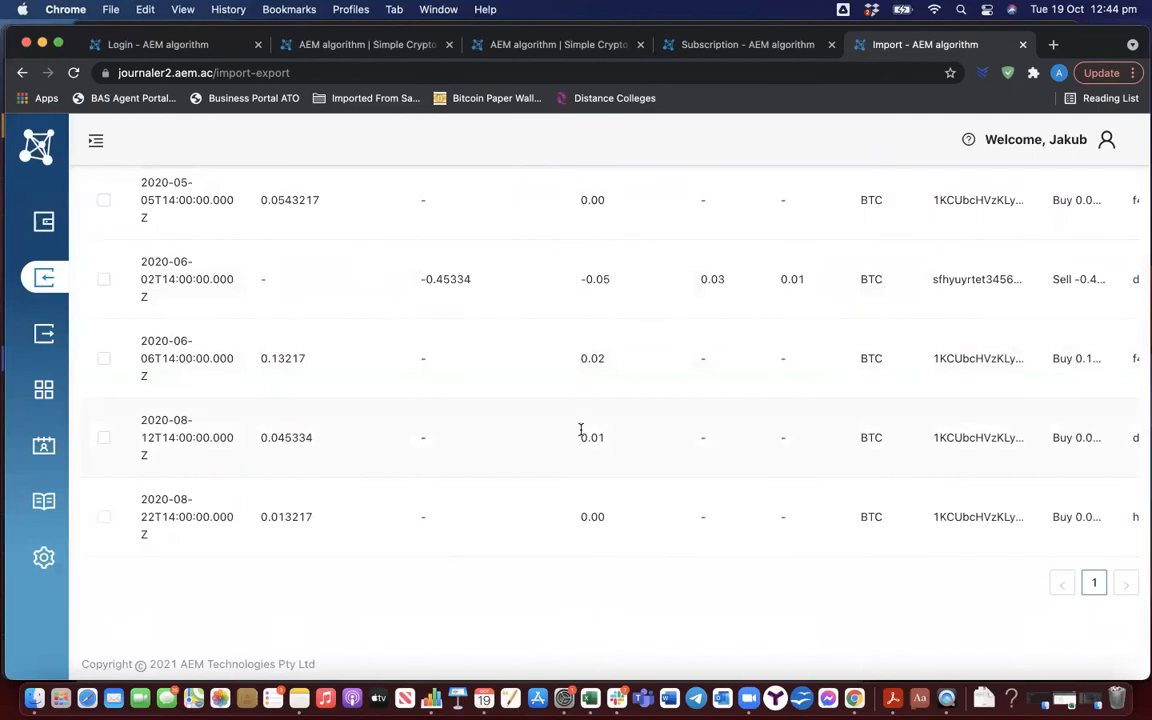
scroll(581, 432, up, 3)
scroll(581, 435, up, 5)
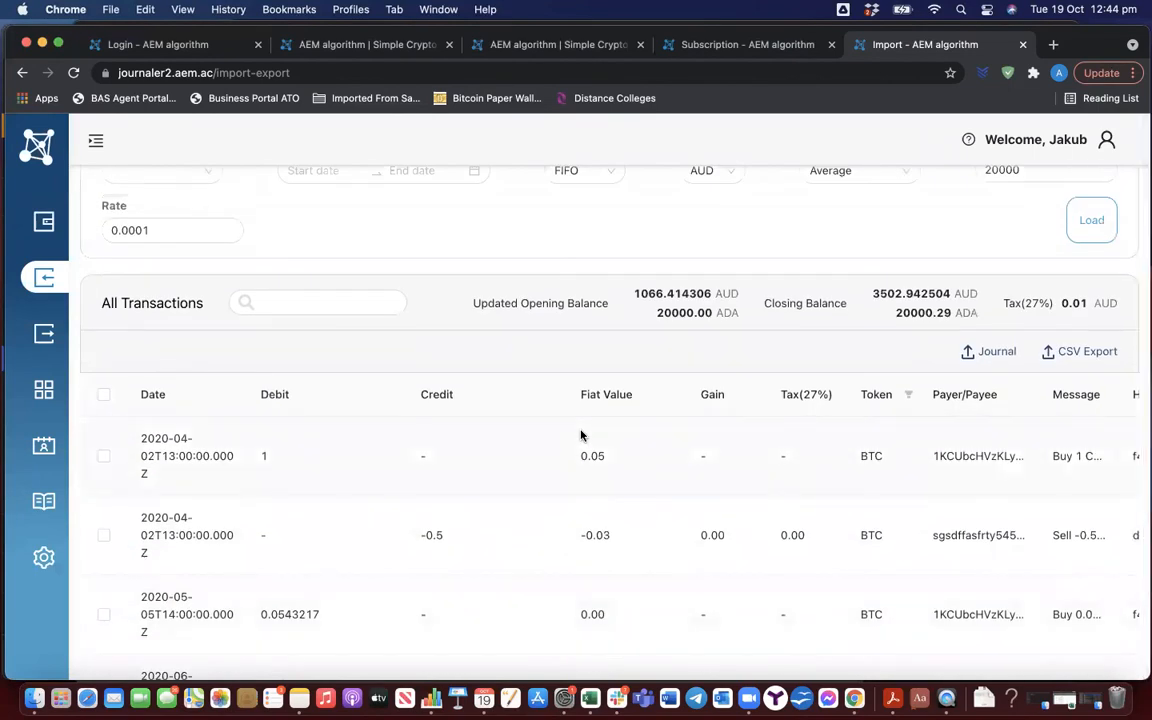
scroll(451, 485, down, 2)
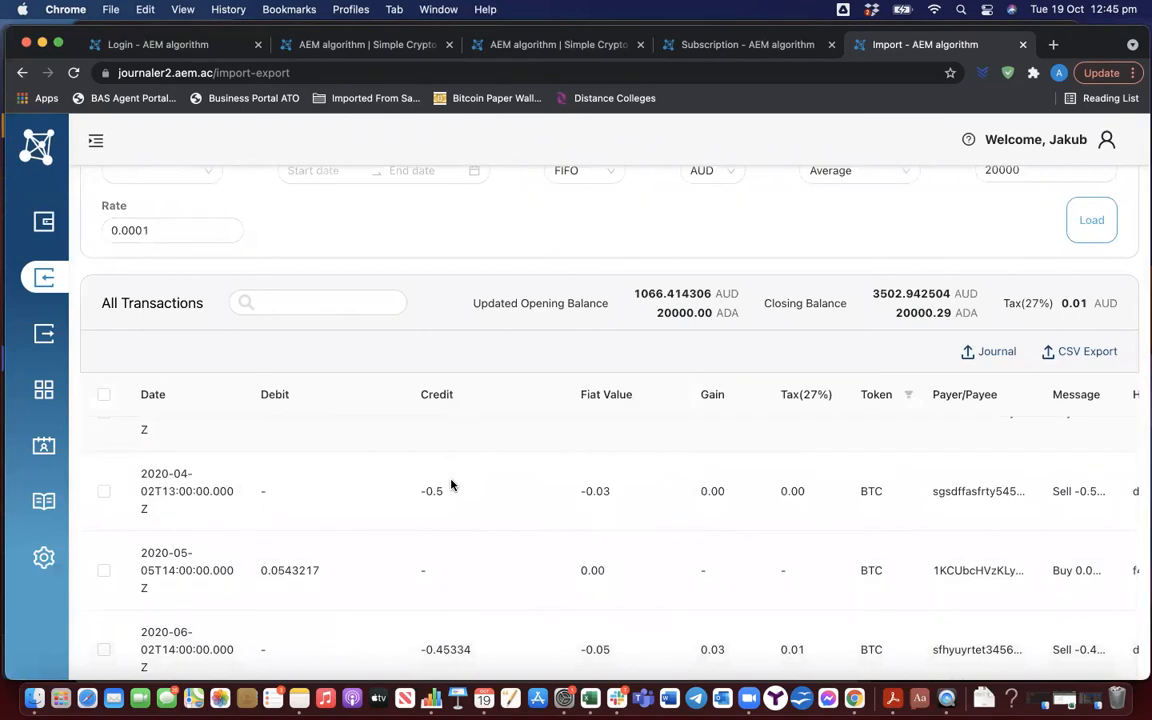
scroll(451, 485, down, 3)
scroll(451, 485, down, 8)
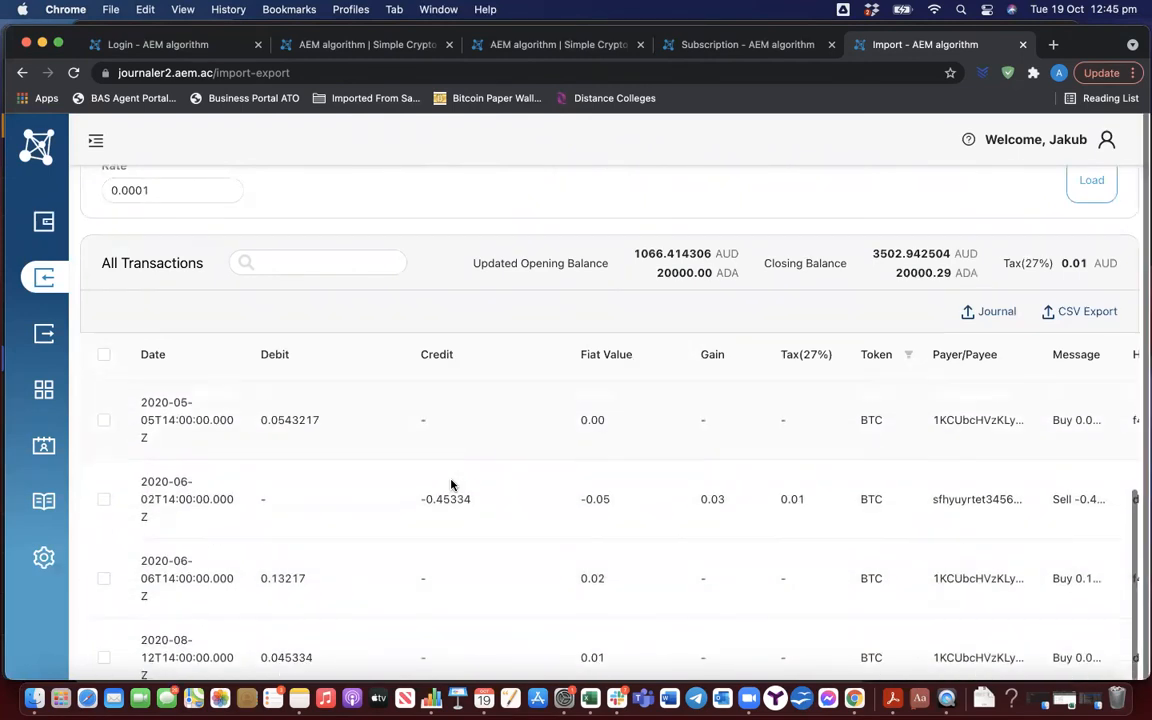
scroll(451, 485, up, 10)
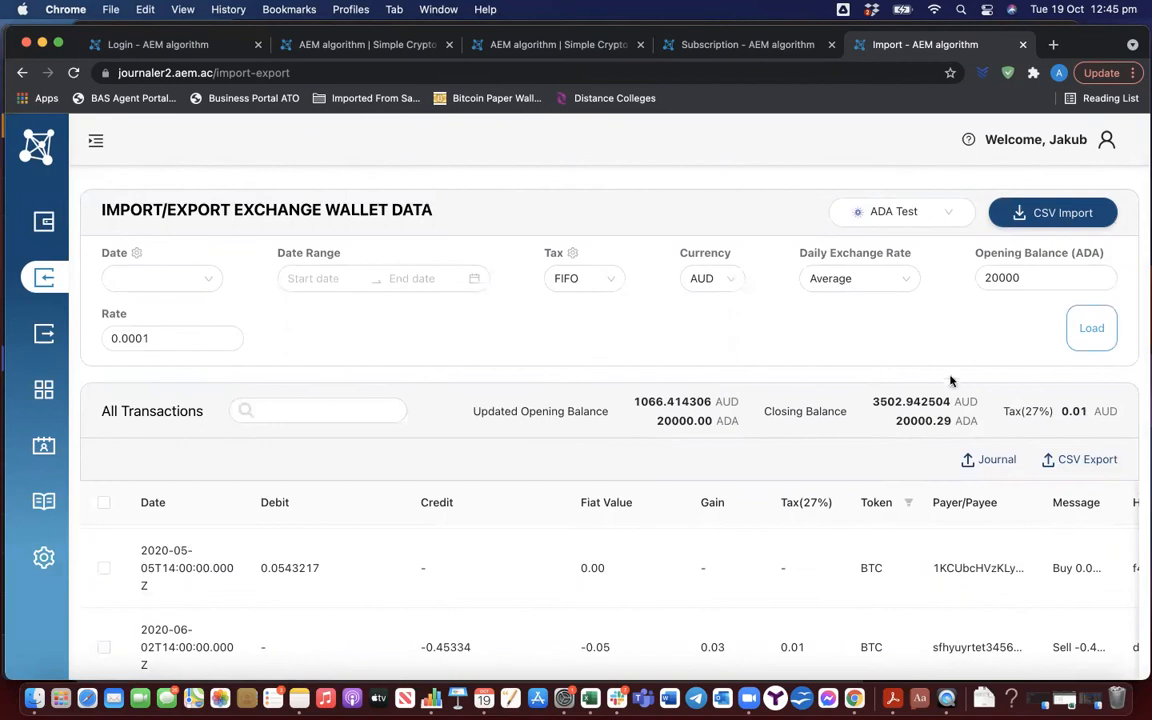
Export the ADA Test transactions as CSV and open the downloaded deposit-history.csv file in Numbers
click(1088, 461)
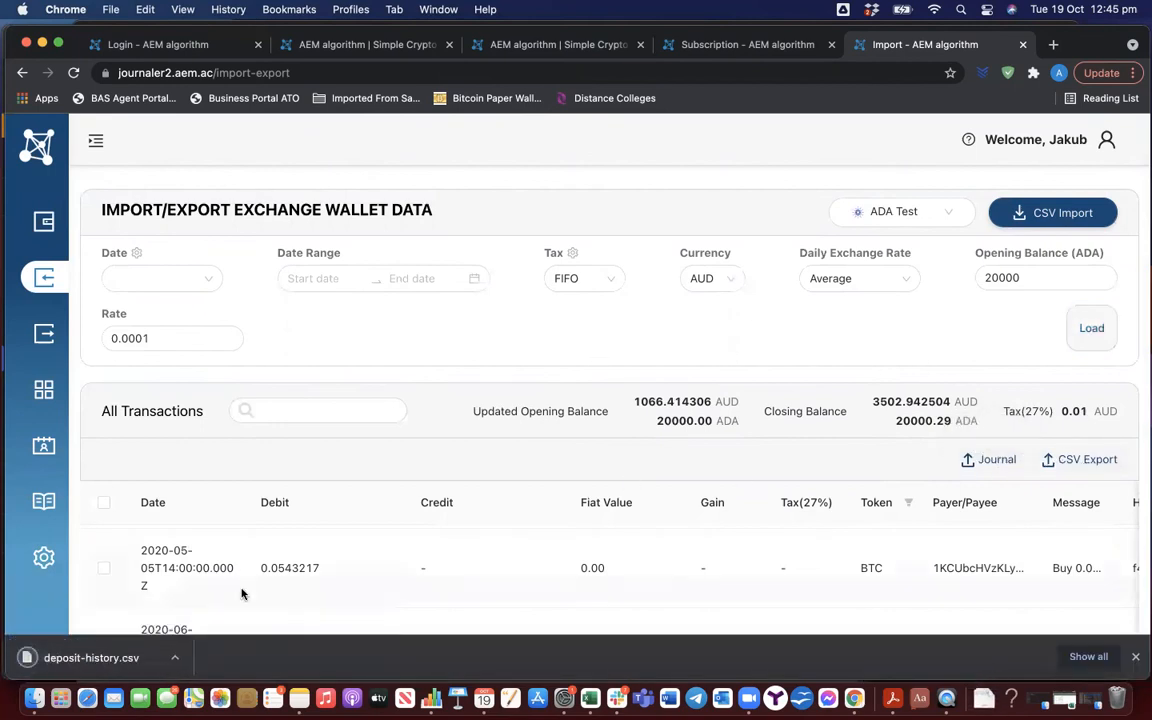
click(185, 664)
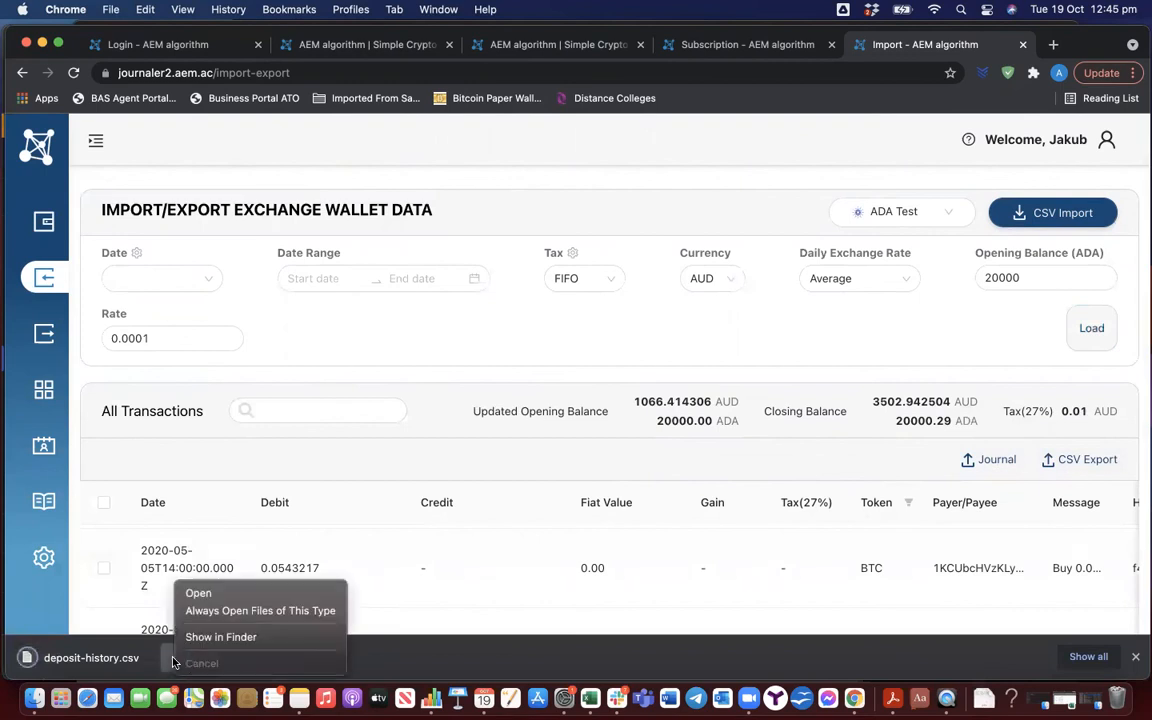
click(205, 594)
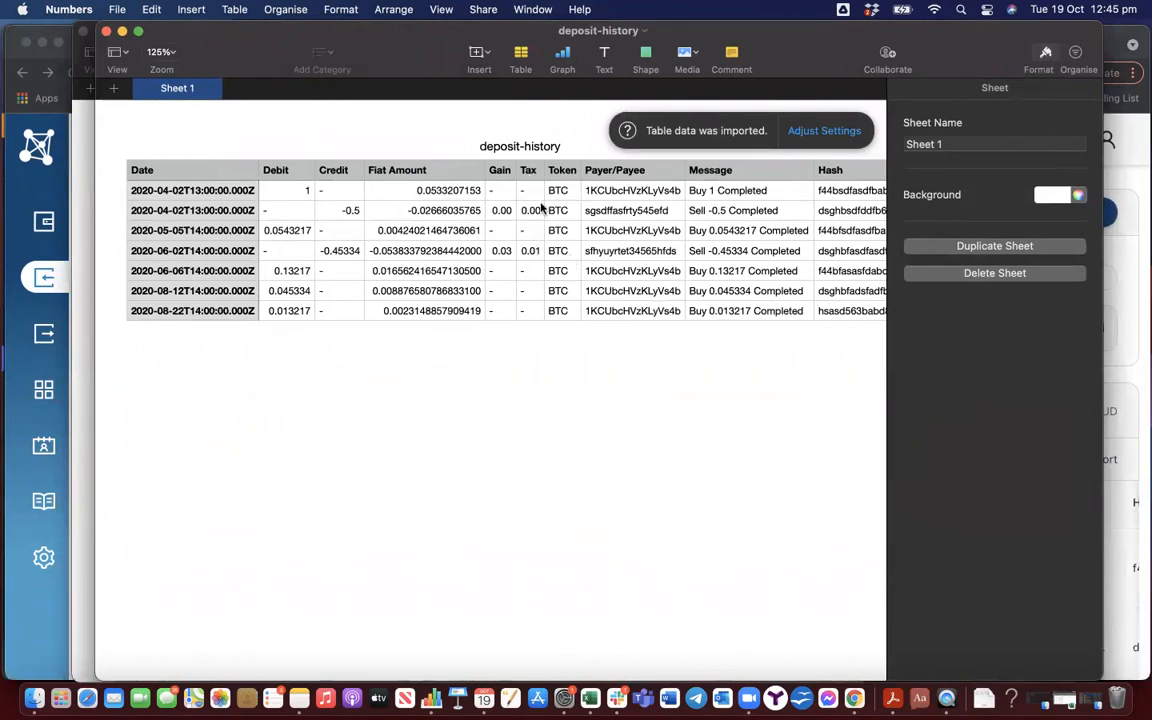
Examine all columns of the exported deposit history, close both open spreadsheets and return to the import page in Chrome
scroll(700, 240, right, 3)
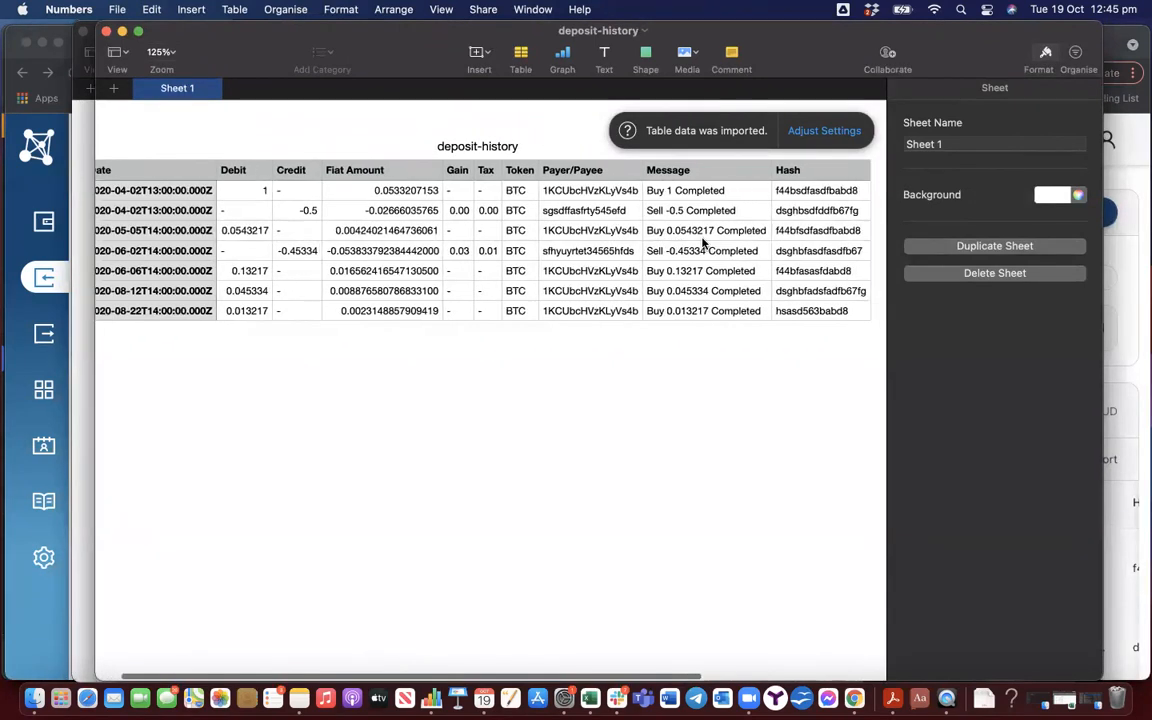
scroll(703, 243, left, 4)
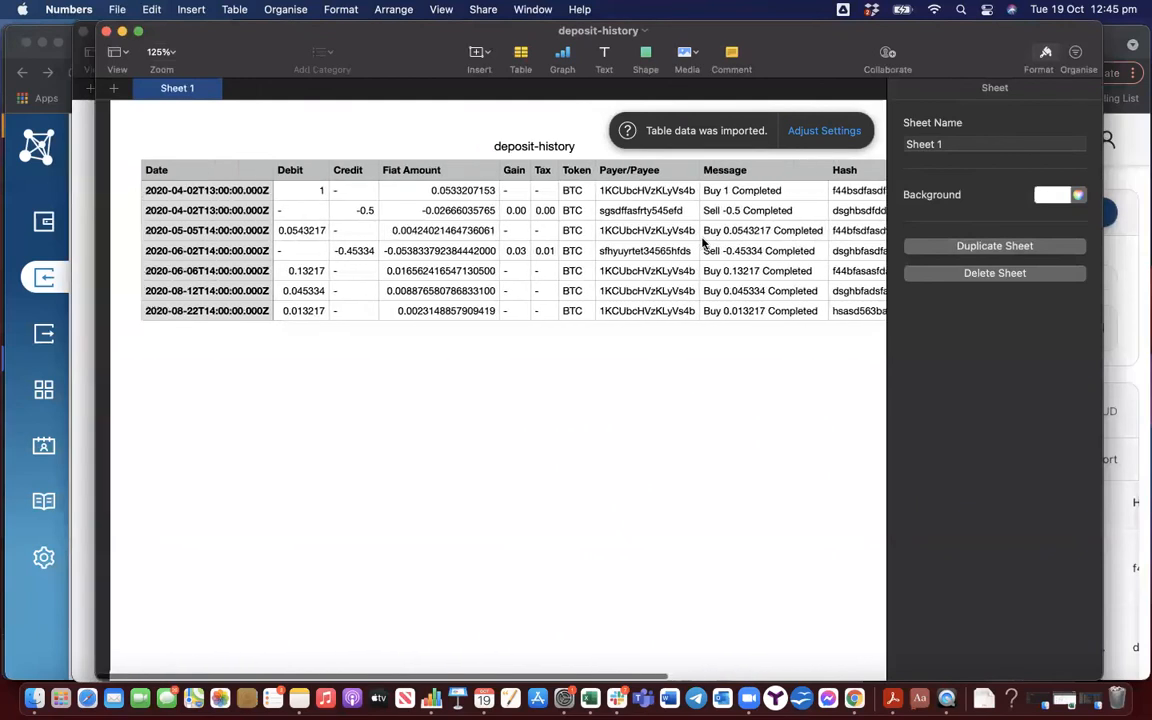
click(104, 33)
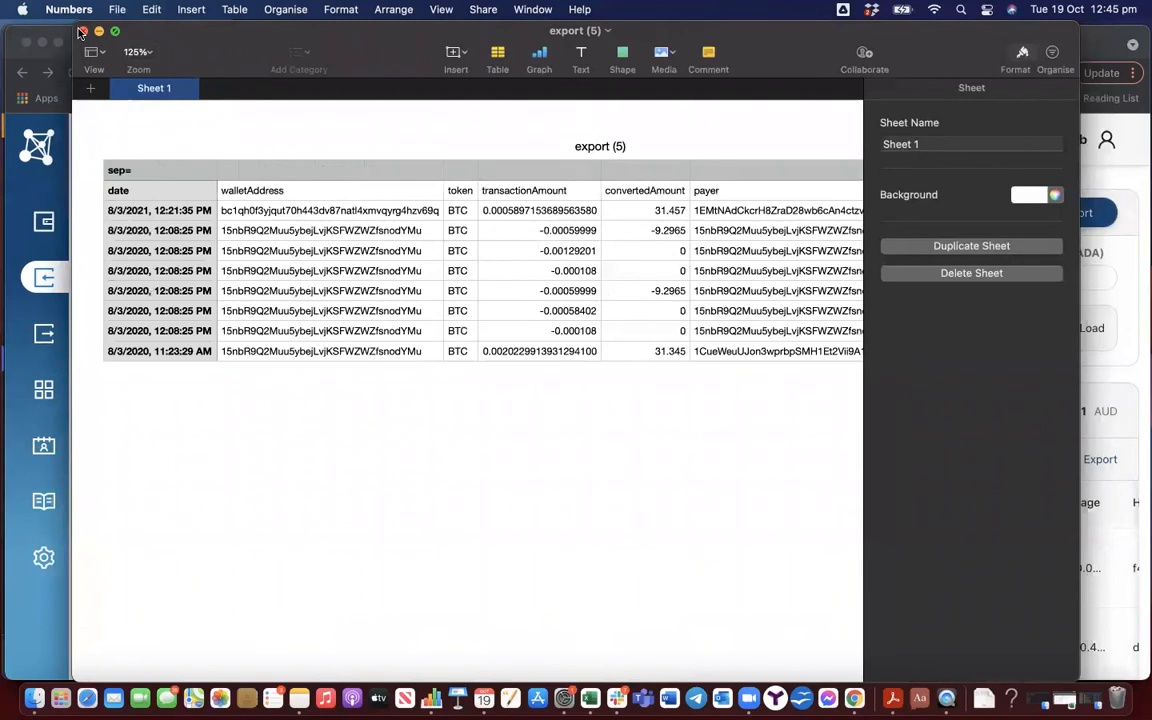
click(81, 33)
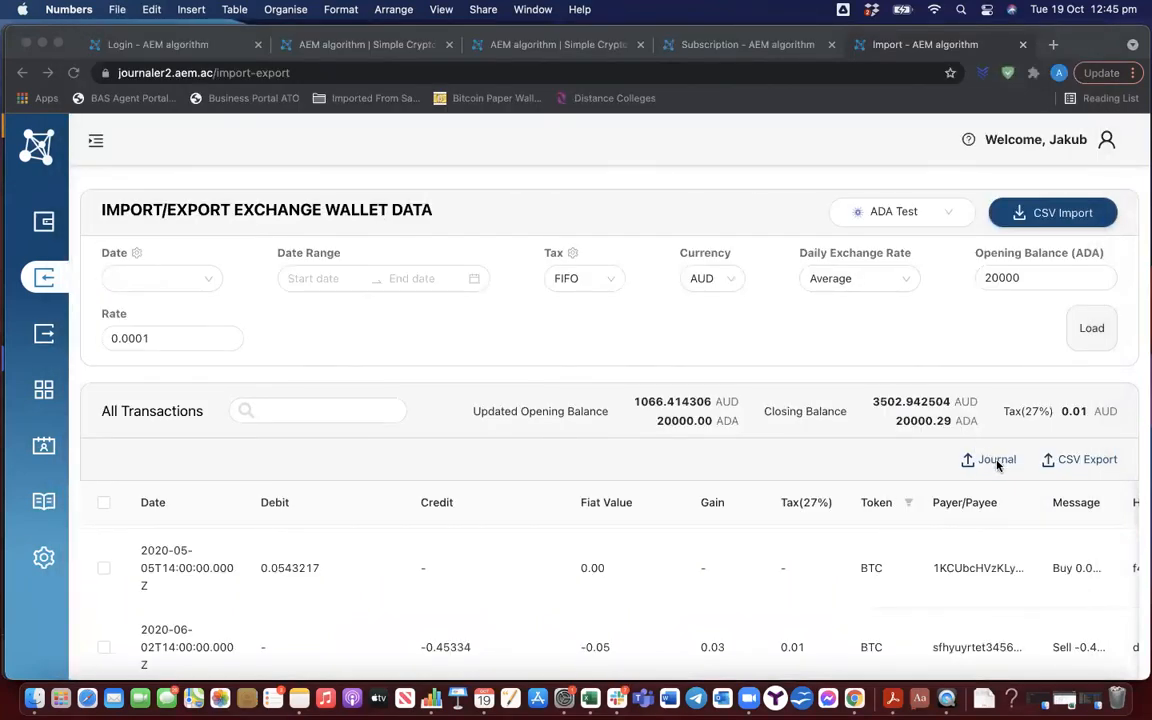
click(934, 448)
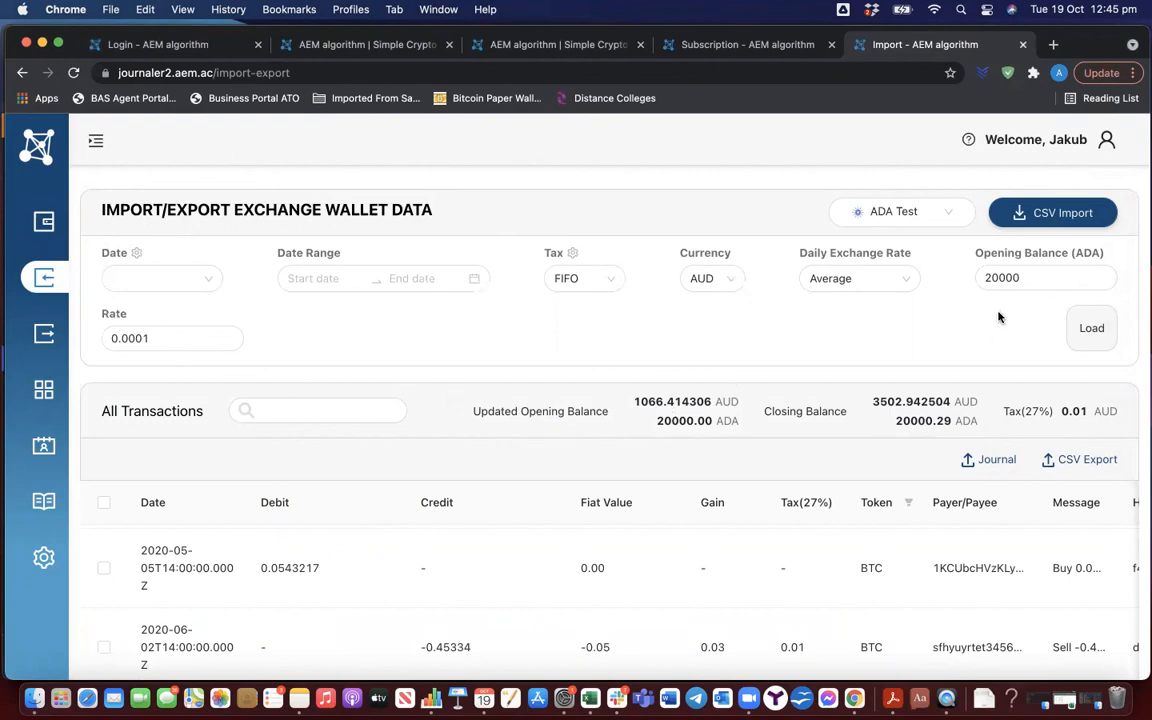
Start another CSV import of Wallet Deposit History and choose BTC Test as the destination wallet
click(1036, 220)
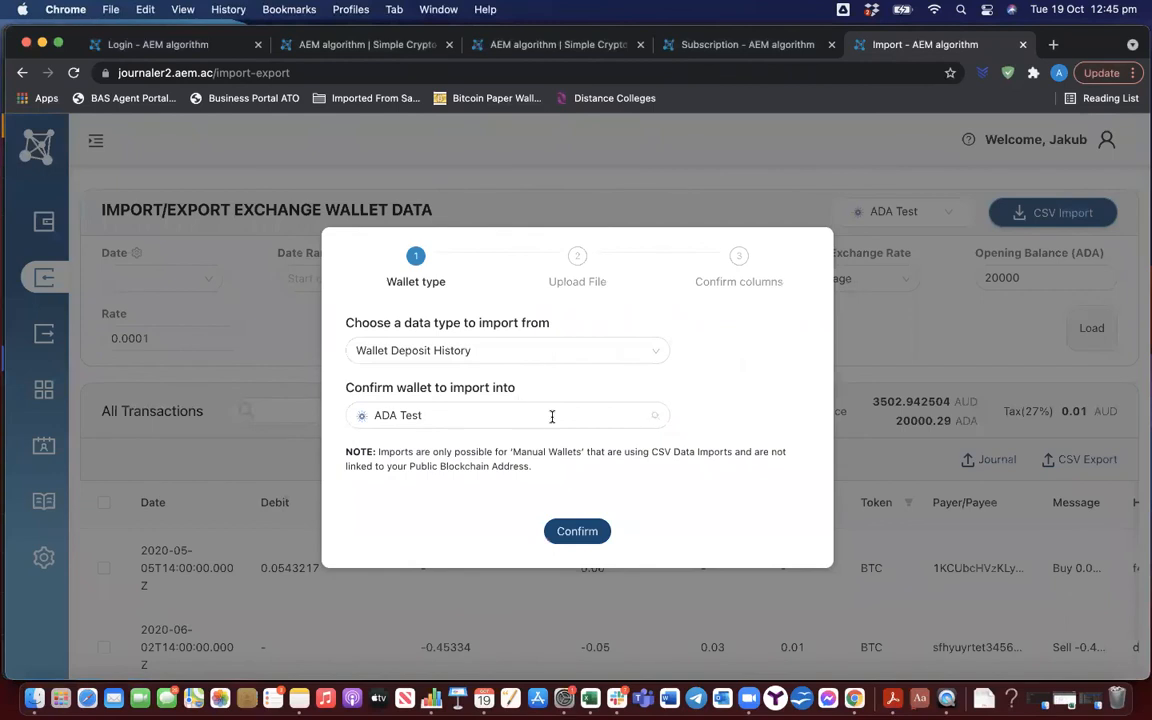
click(552, 416)
click(411, 443)
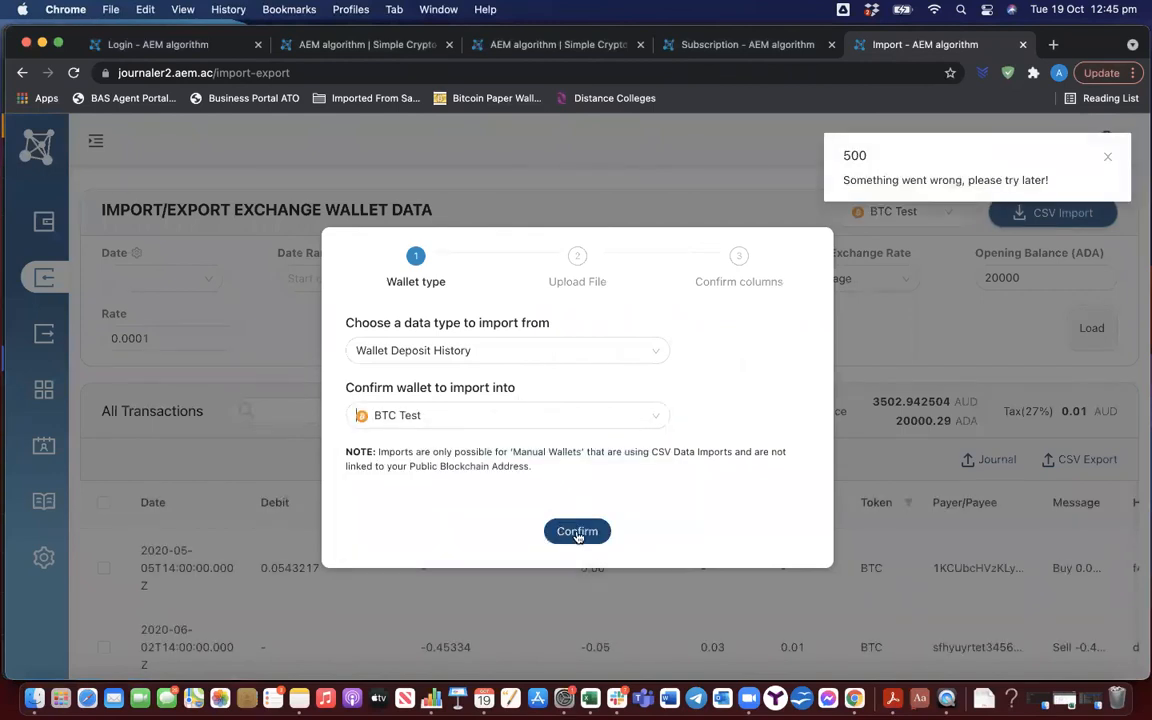